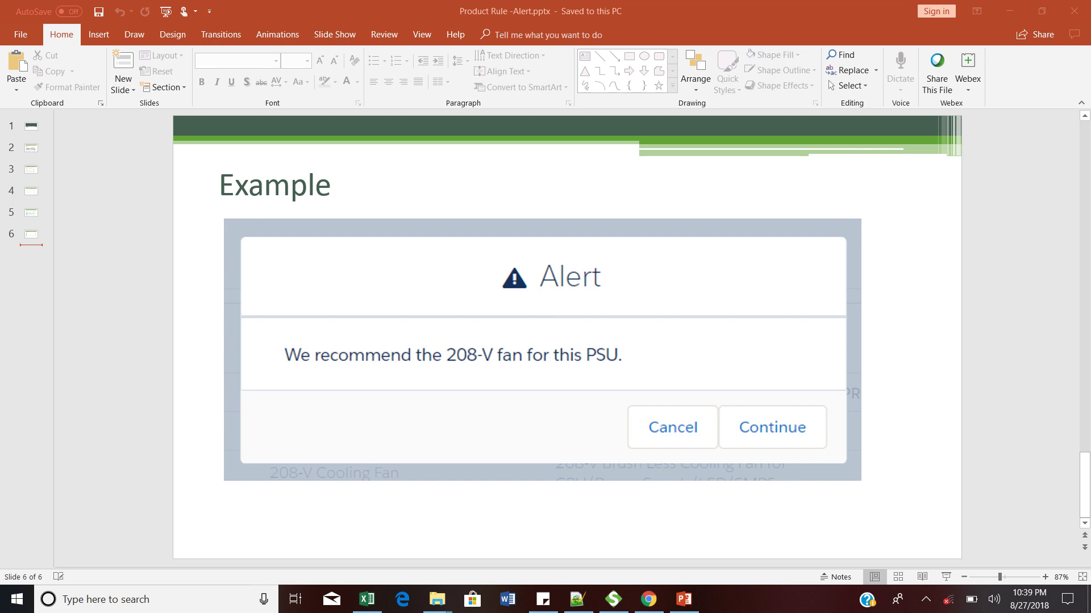
- Review the Product Rule: Alert example on slide 2, highlighting the key phrases about the 208-V fan, PSUs and the alert rule
click(32, 148)
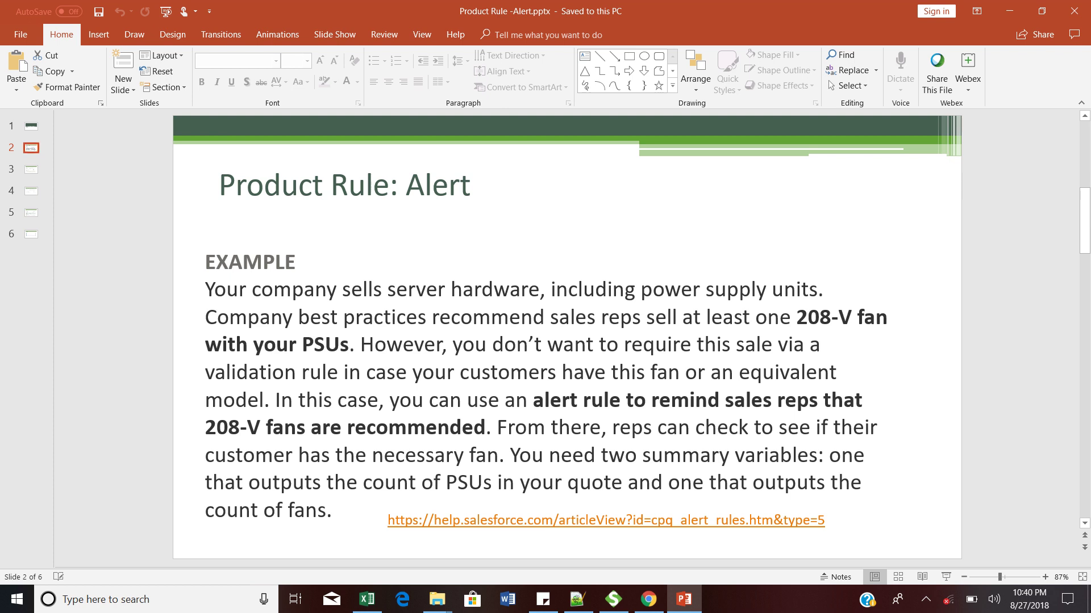
drag(796, 316, 809, 345)
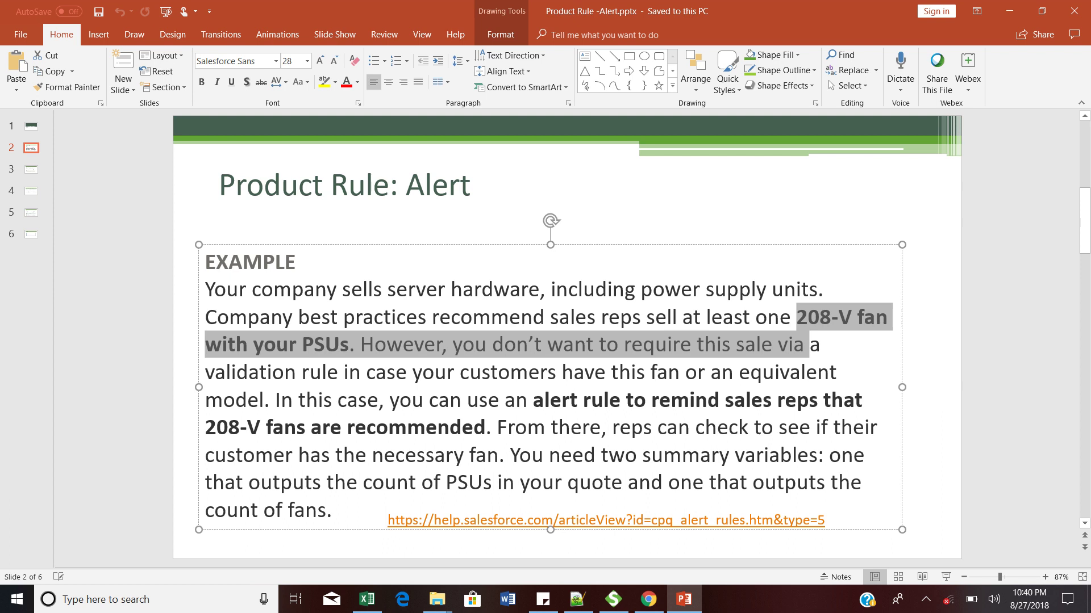
click(670, 401)
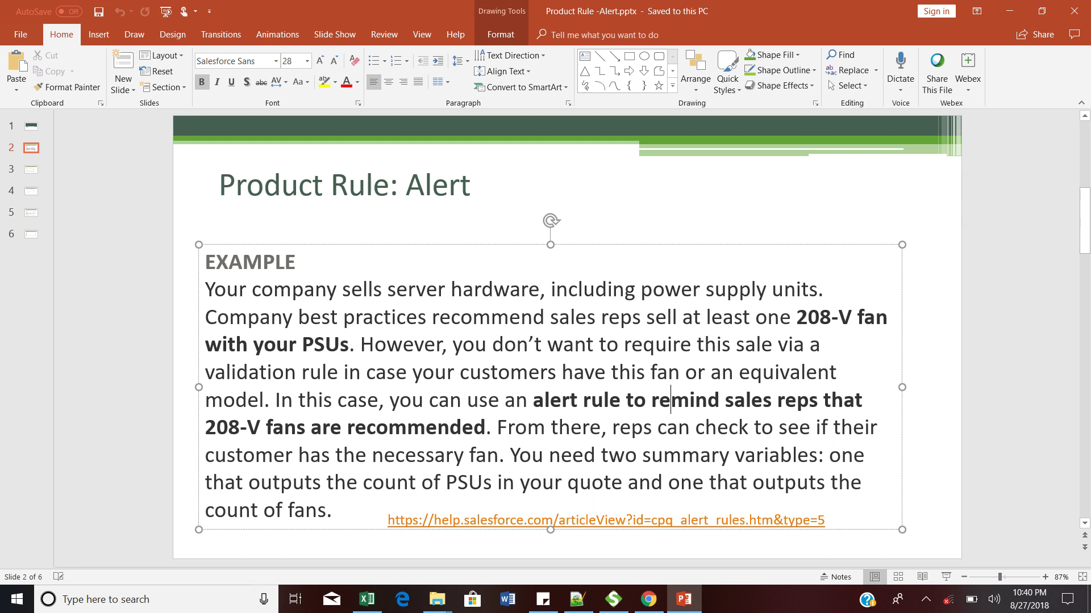
drag(348, 344, 301, 345)
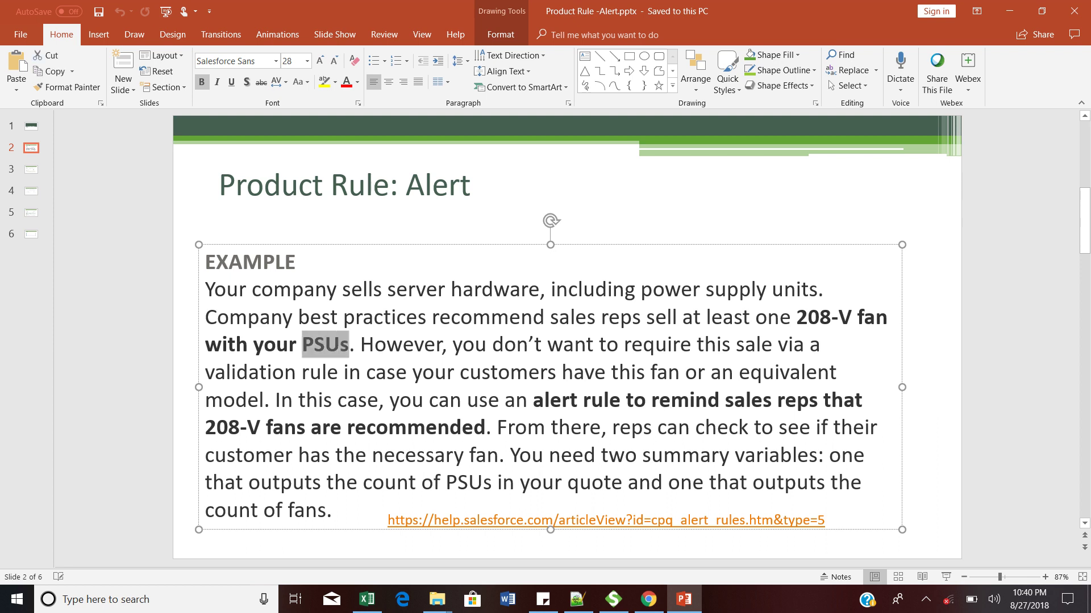
click(302, 344)
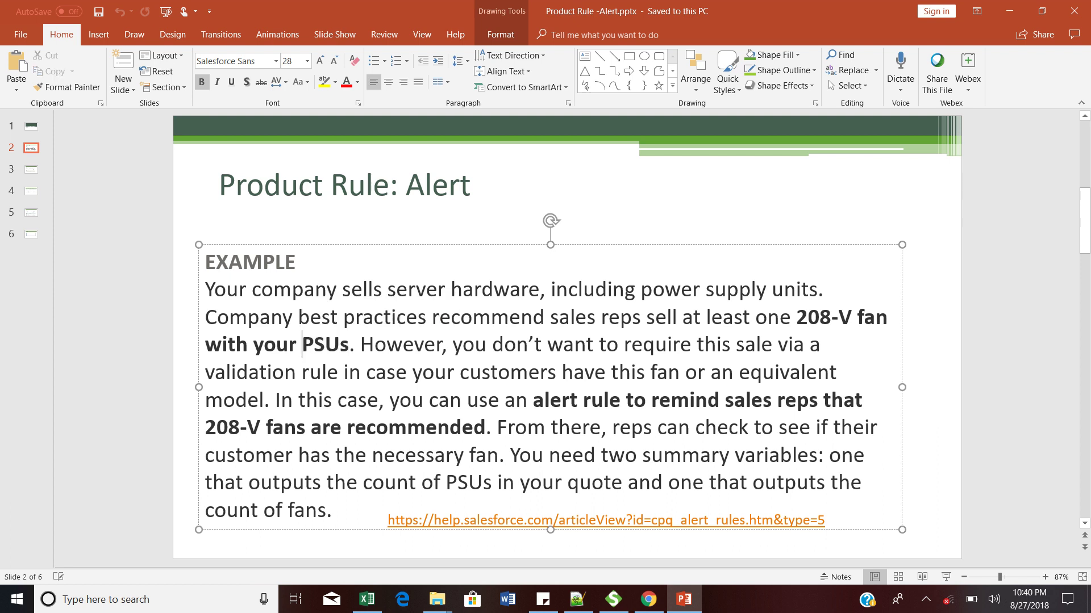
key(shift+Right)
key(shift+Right)
key(shift+Right)
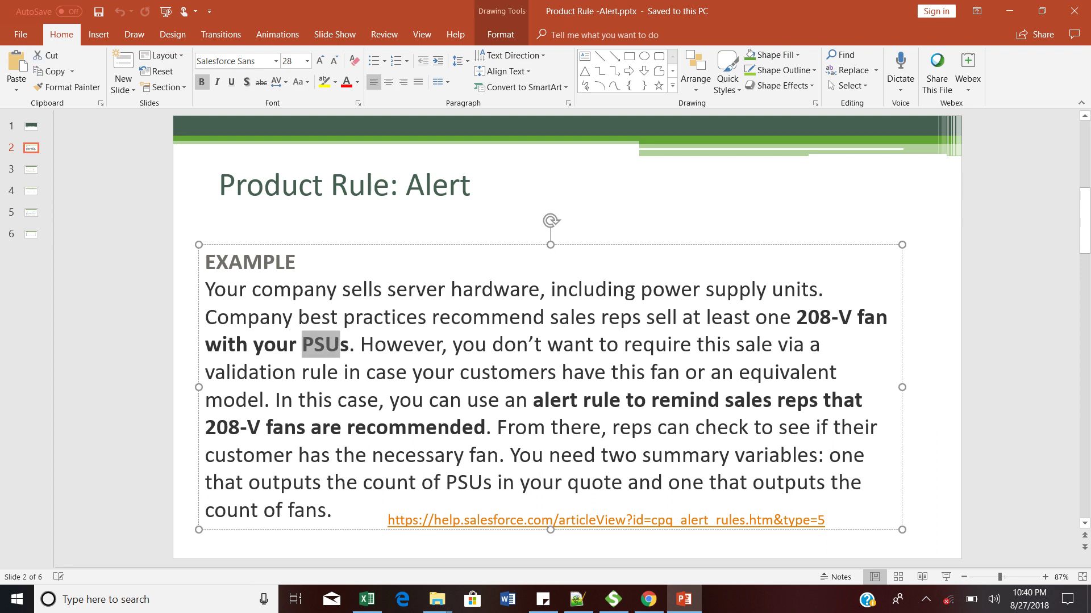
key(shift+Right)
drag(796, 318, 891, 318)
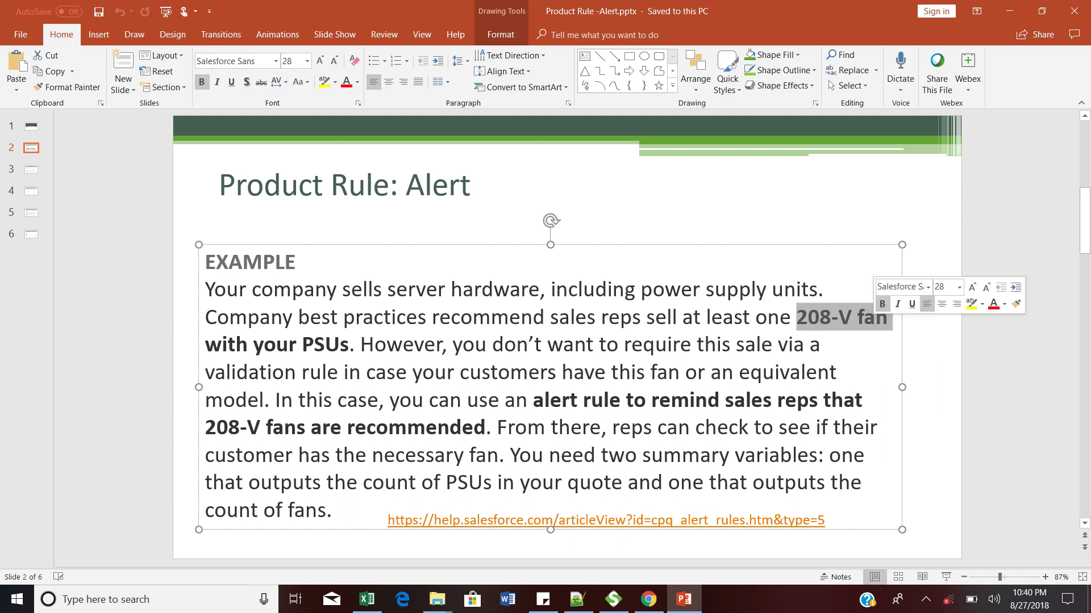
click(630, 428)
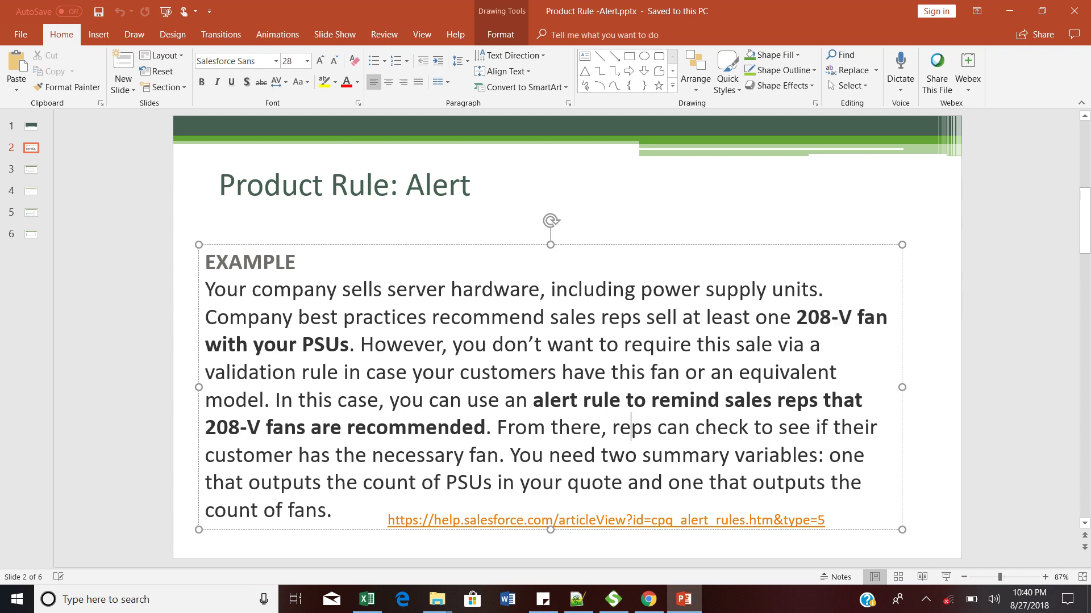
click(533, 400)
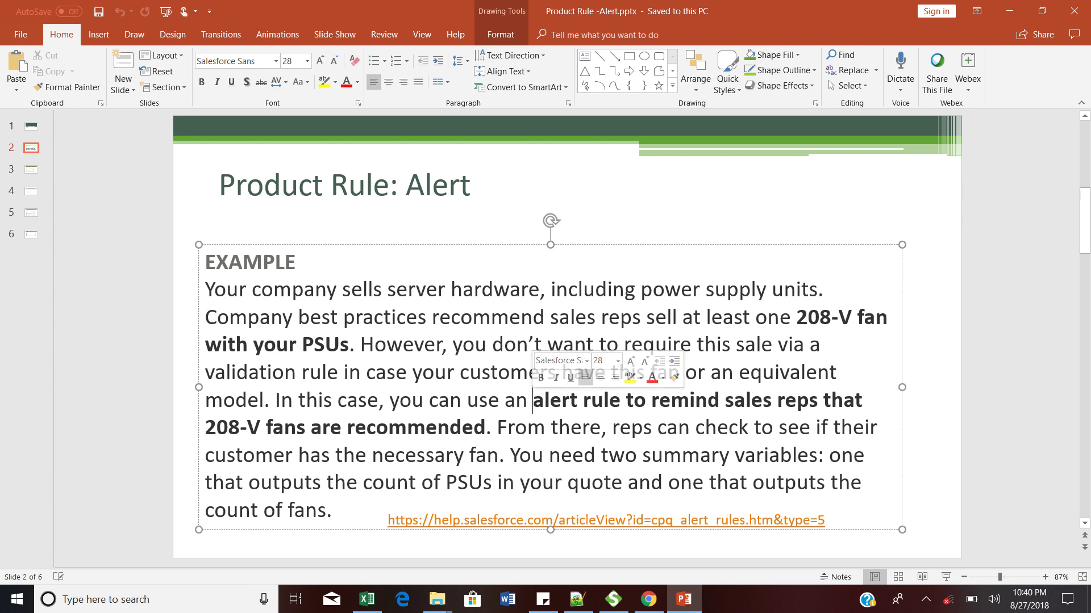
click(546, 428)
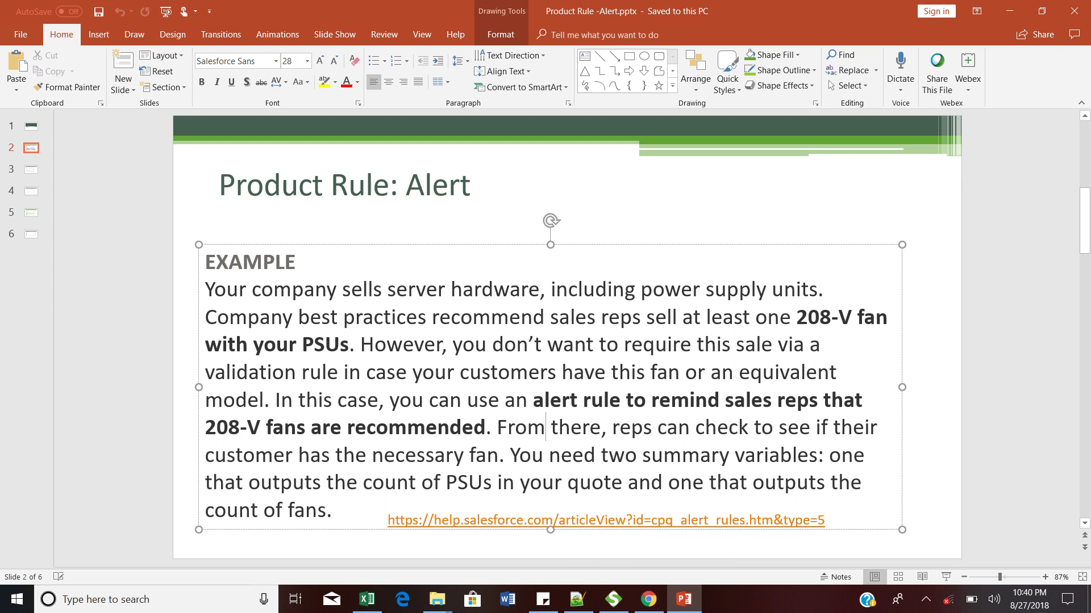
- Switch to Chrome and review the available Type options of the 208-V fan product rule, ending on Alert
click(648, 599)
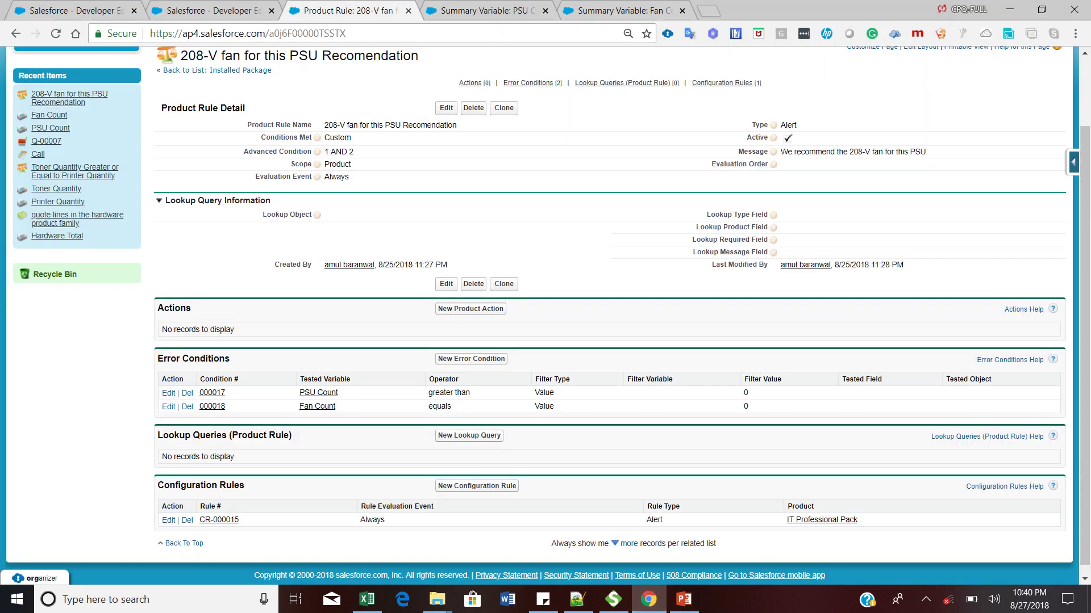
double_click(801, 126)
click(809, 128)
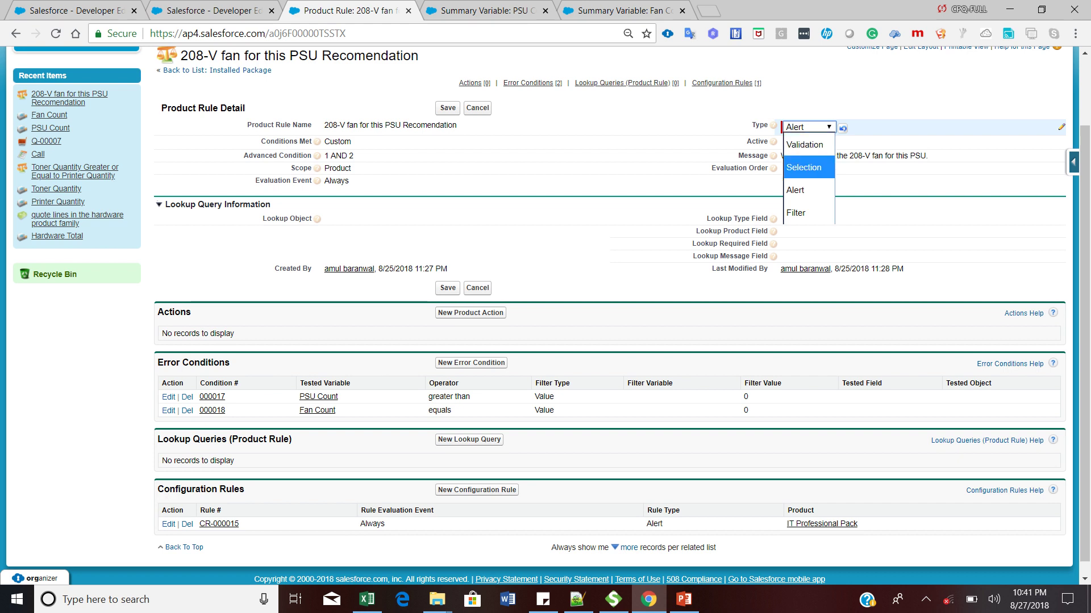
key(Down)
key(Down)
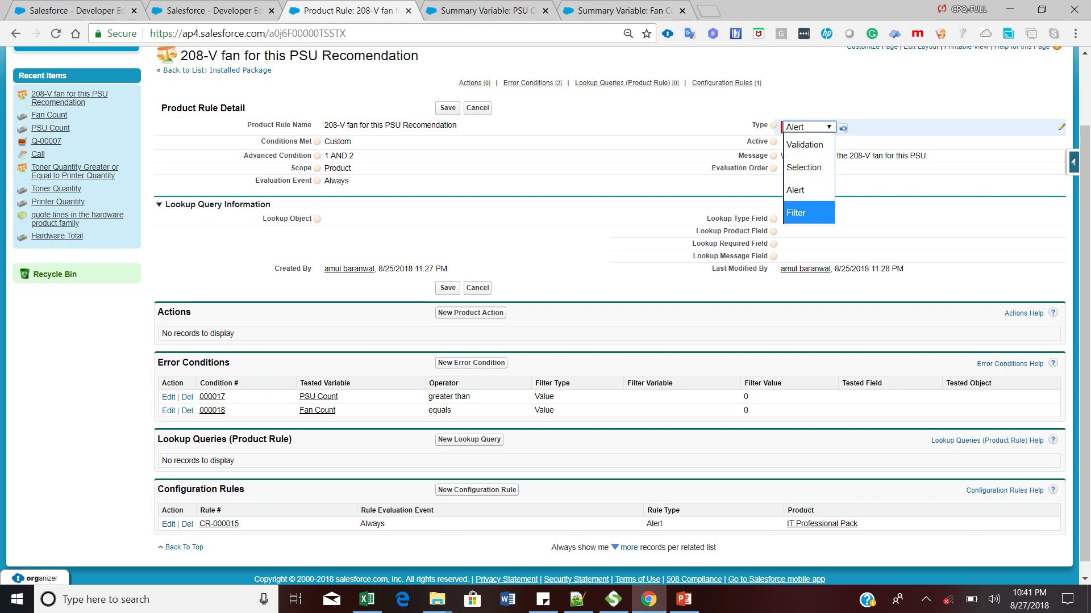
key(Up)
key(Up)
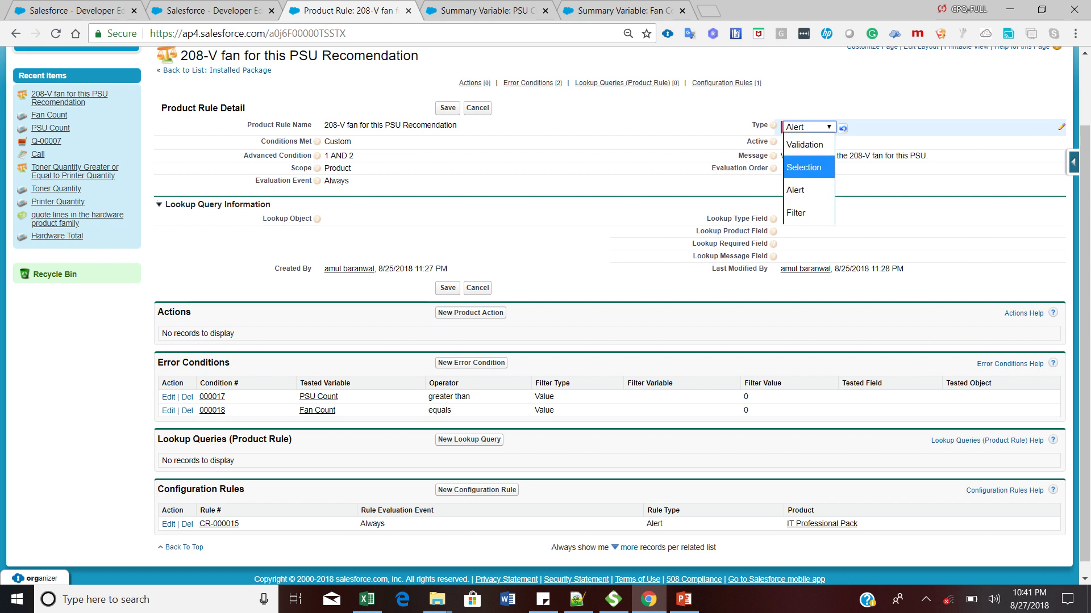
key(Up)
key(Down)
key(Down)
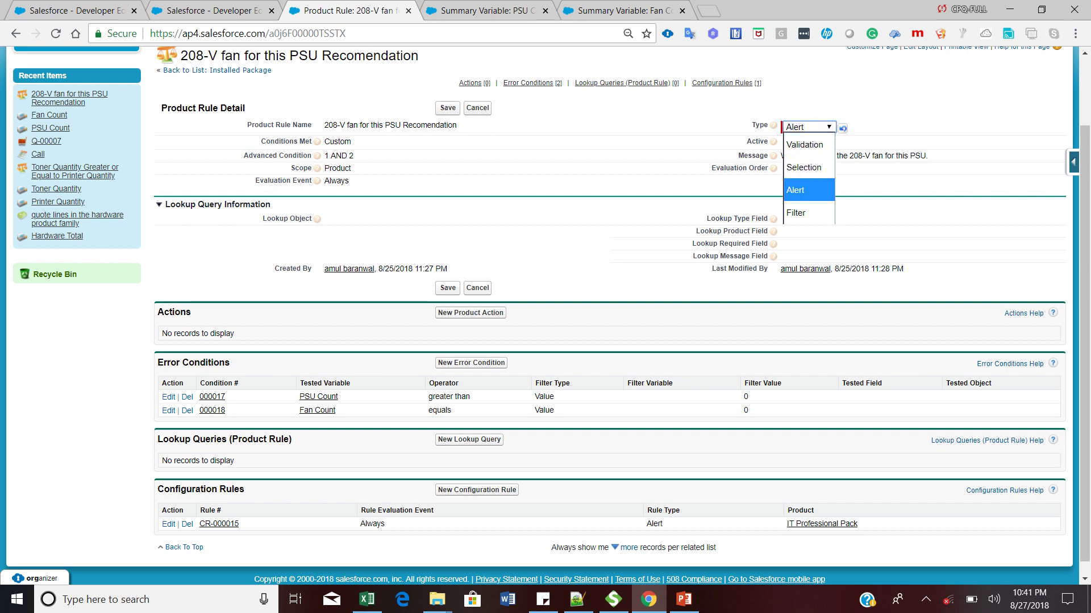
key(Return)
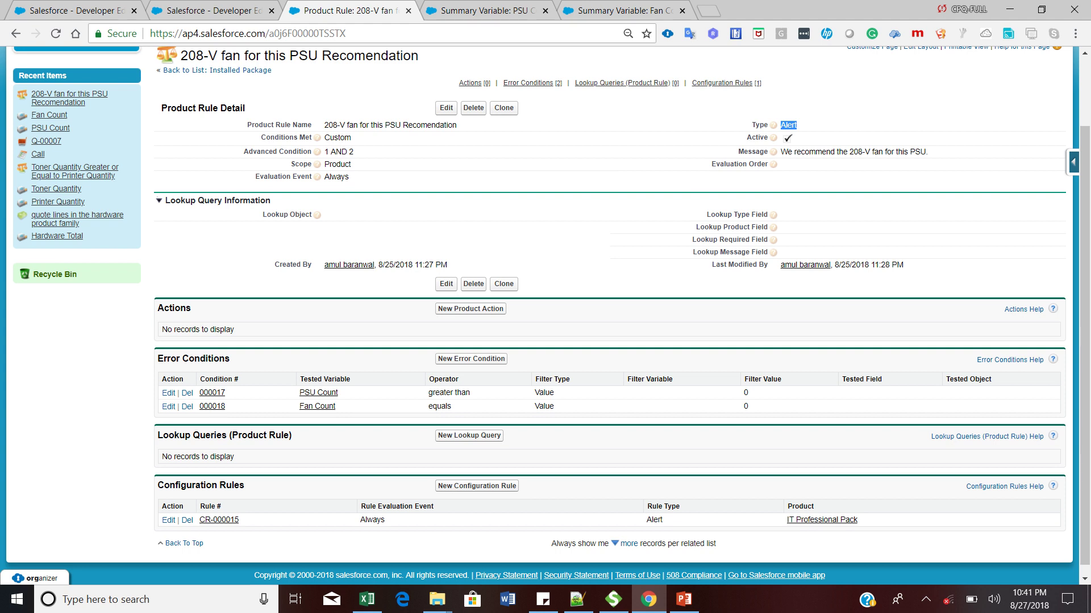
- Return to the PowerPoint presentation and review slide 3, highlighting the title words "Create two summary Variable"
click(684, 599)
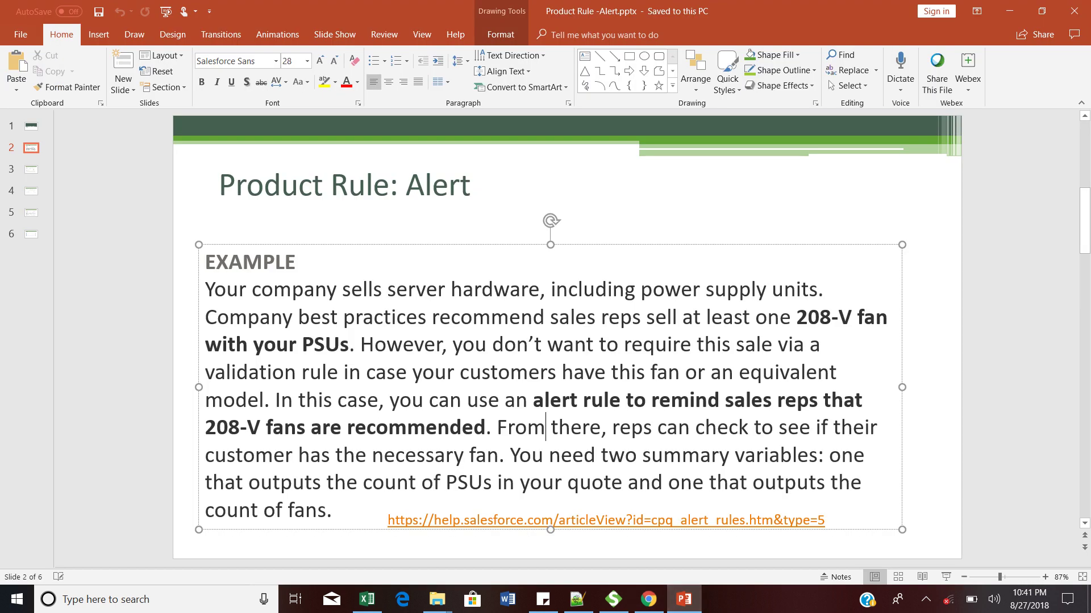
click(471, 185)
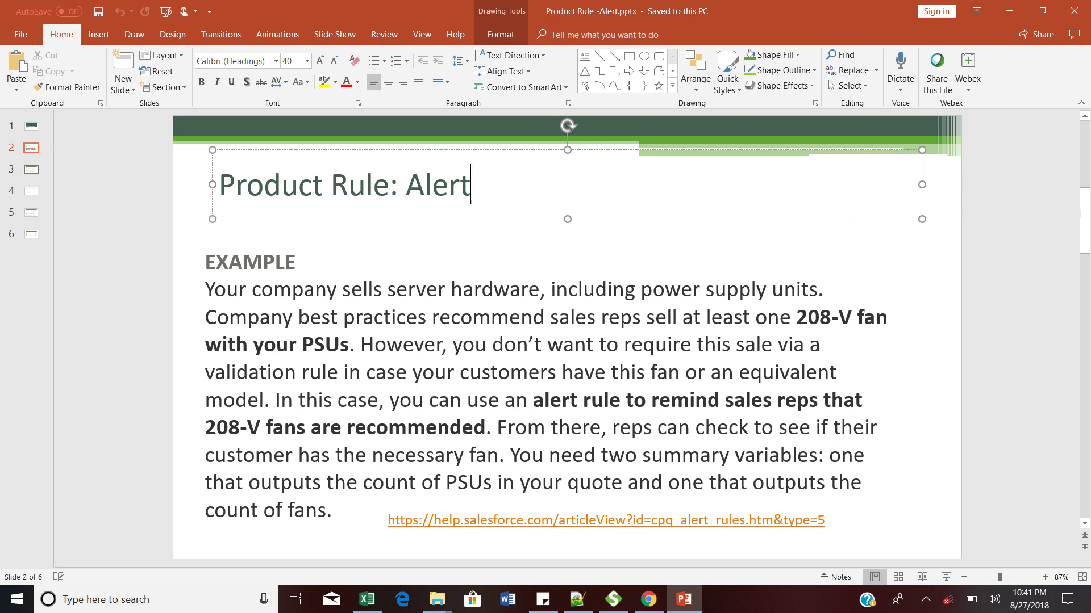
click(32, 169)
drag(319, 185, 711, 186)
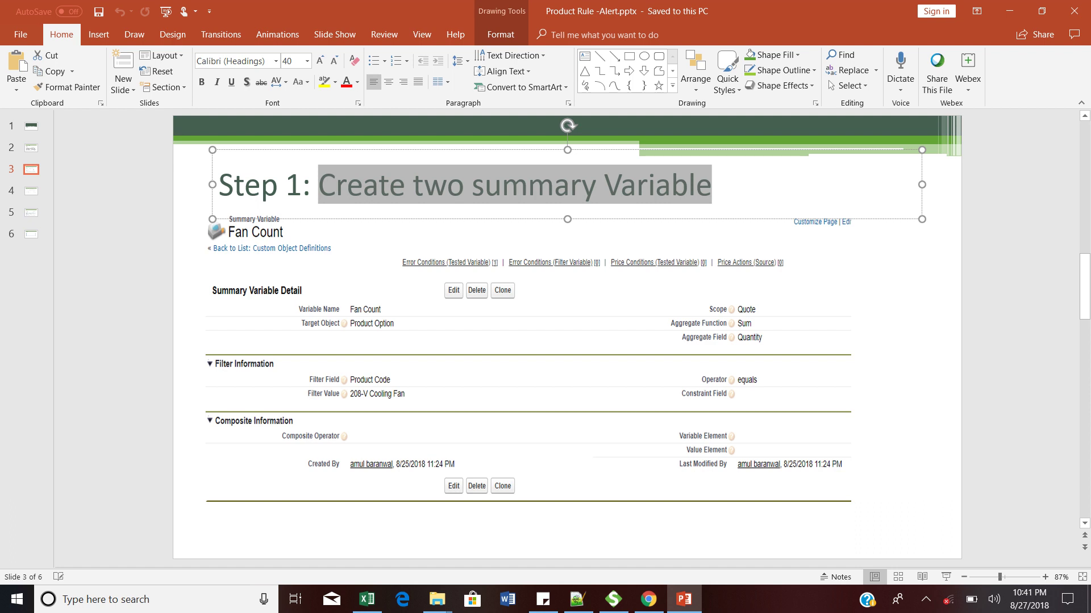
click(903, 284)
- Switch back to Chrome and open the PSU Count summary variable record
key(alt+Tab)
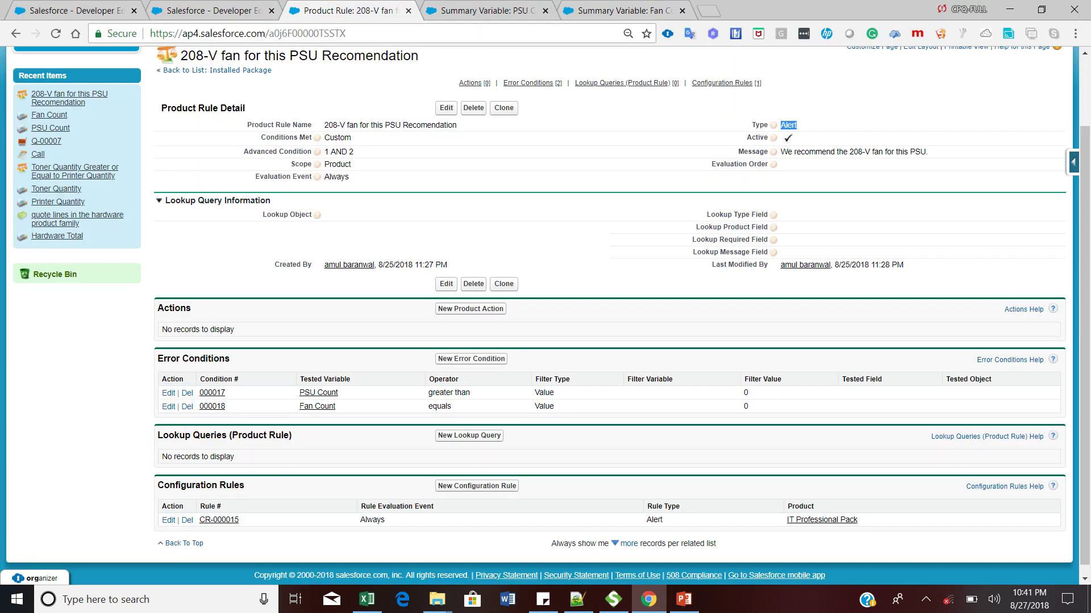
drag(1084, 272, 1084, 203)
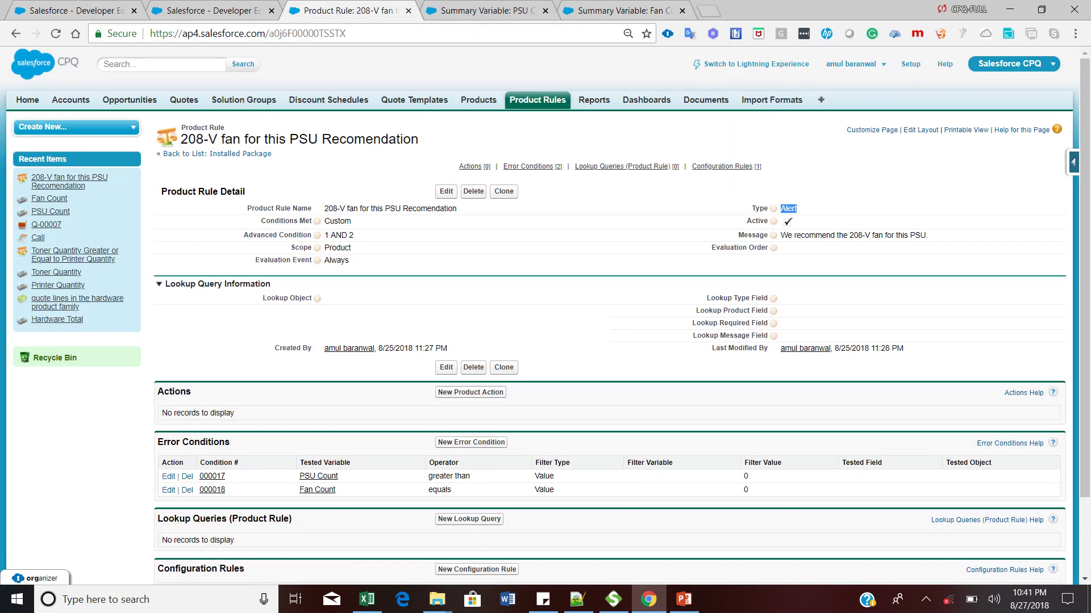
click(670, 267)
ctrl+click(821, 100)
click(500, 10)
click(546, 11)
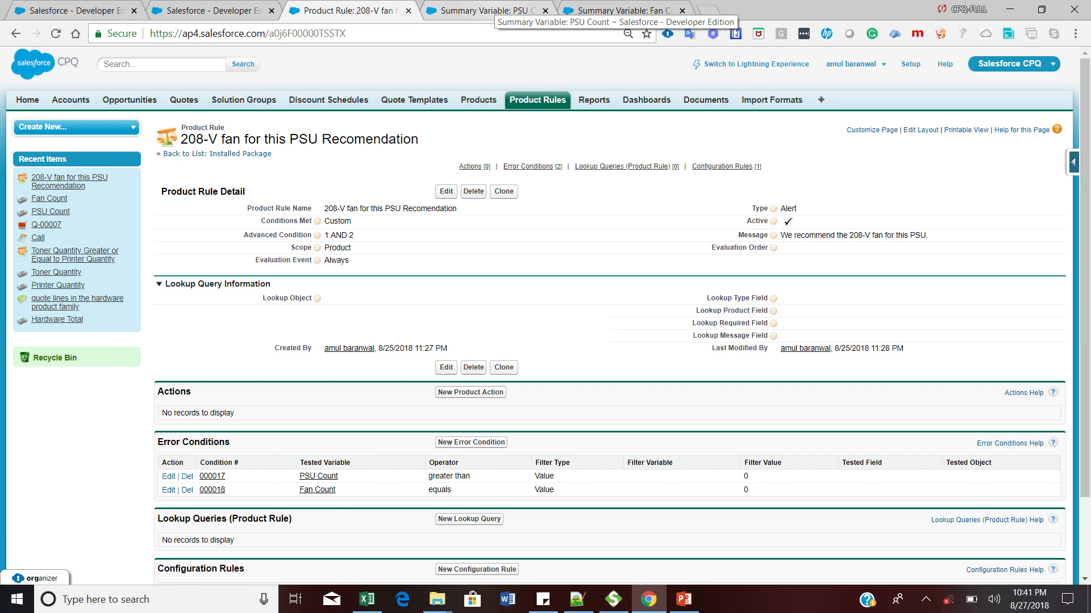
click(488, 11)
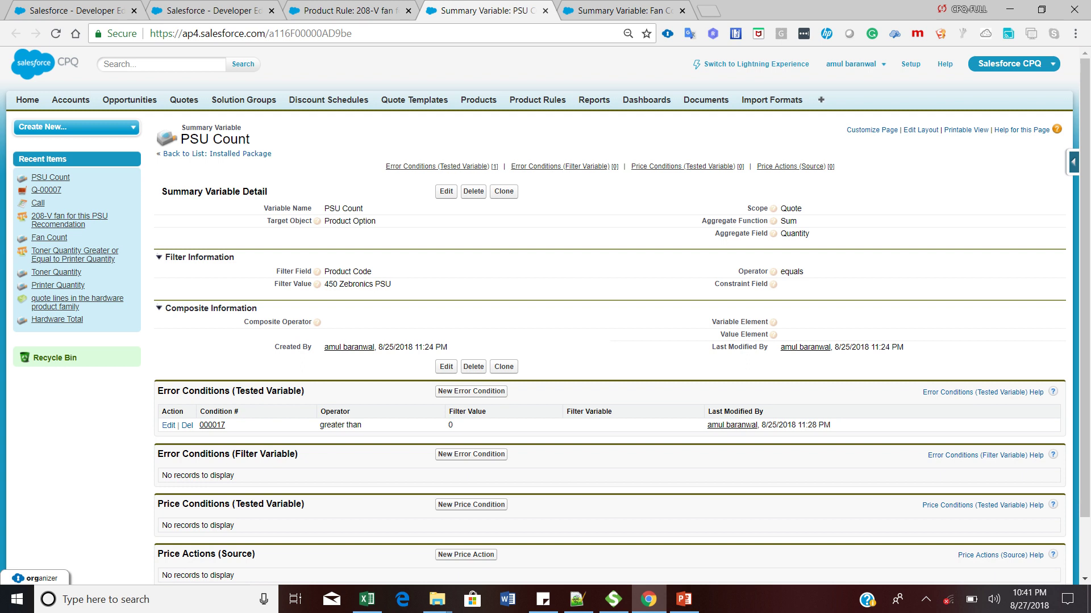
- Examine the variable names of the PSU Count and Fan Count summary variables, ending on the PSU Count record
drag(364, 209, 323, 209)
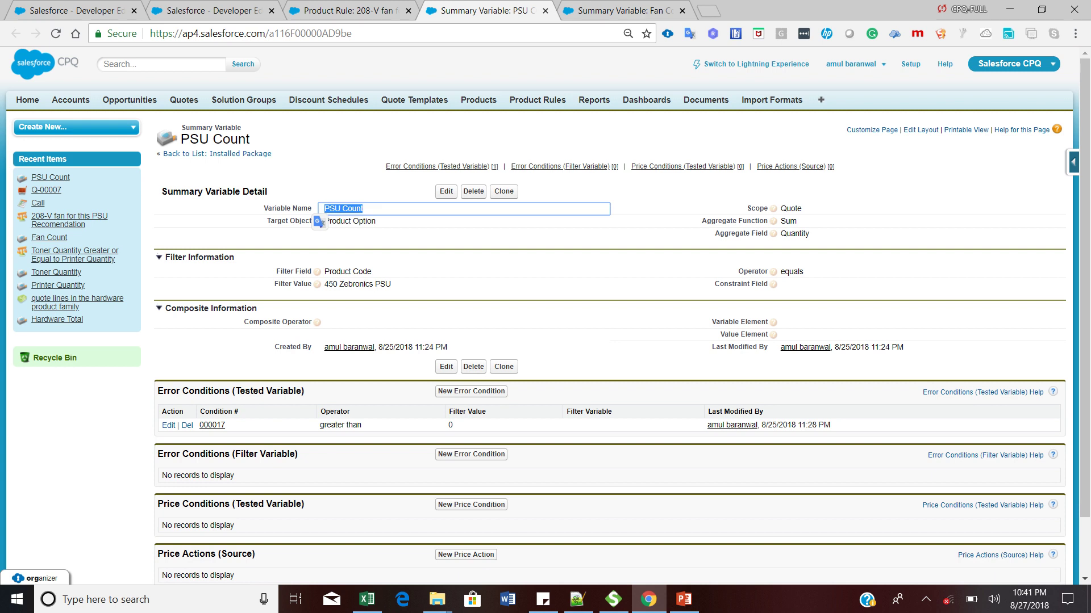
click(619, 10)
drag(366, 202, 328, 209)
key(ctrl+shift+Tab)
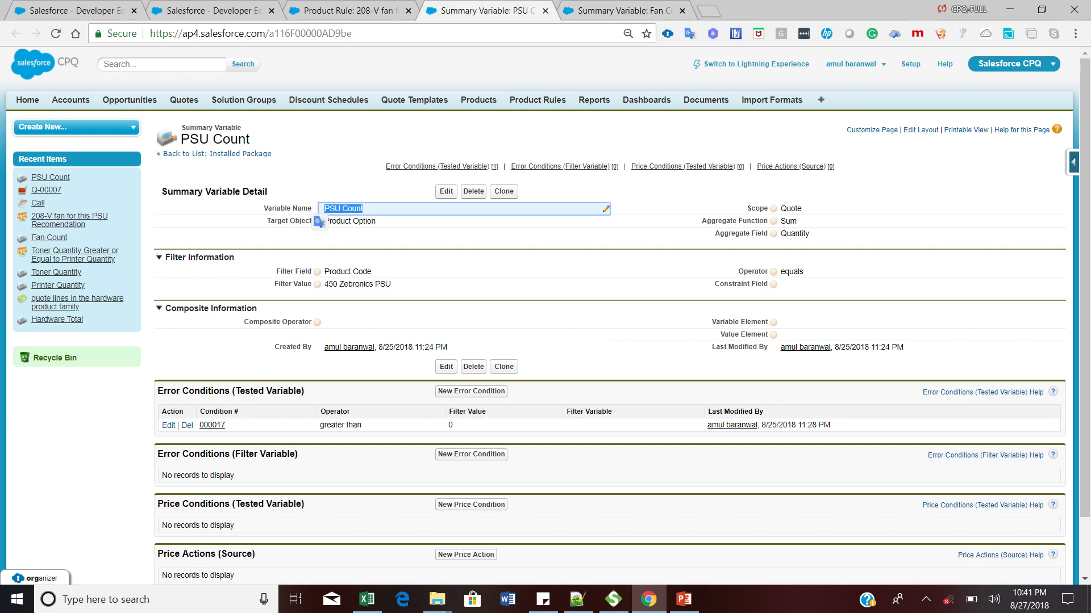
- Examine the PSU Count variable's filter field and value, composite operator, scope, aggregate function and aggregate field
drag(372, 271, 324, 271)
click(392, 285)
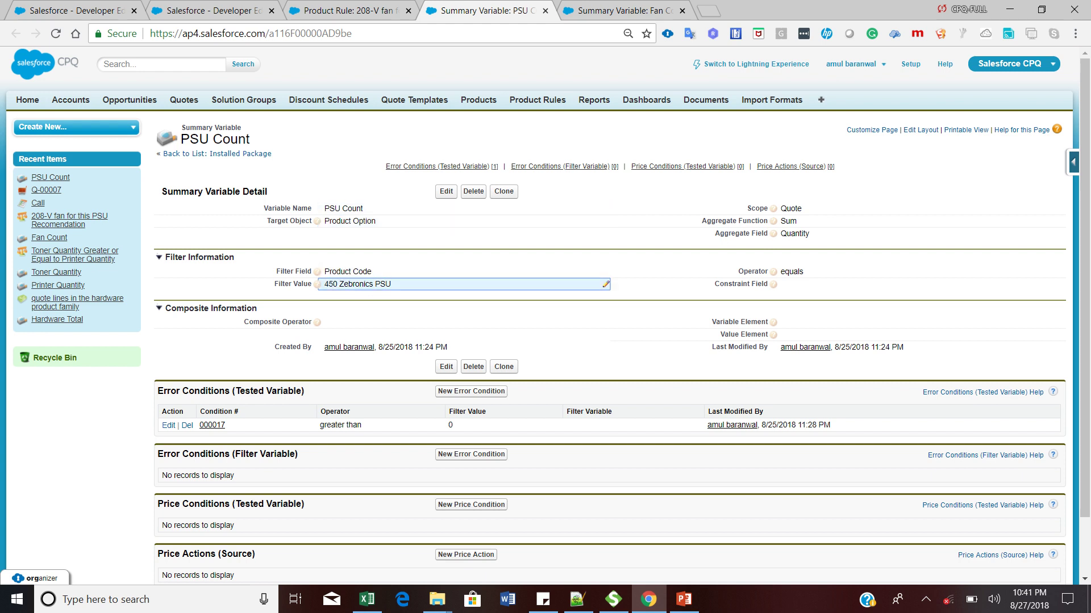
drag(391, 284, 324, 284)
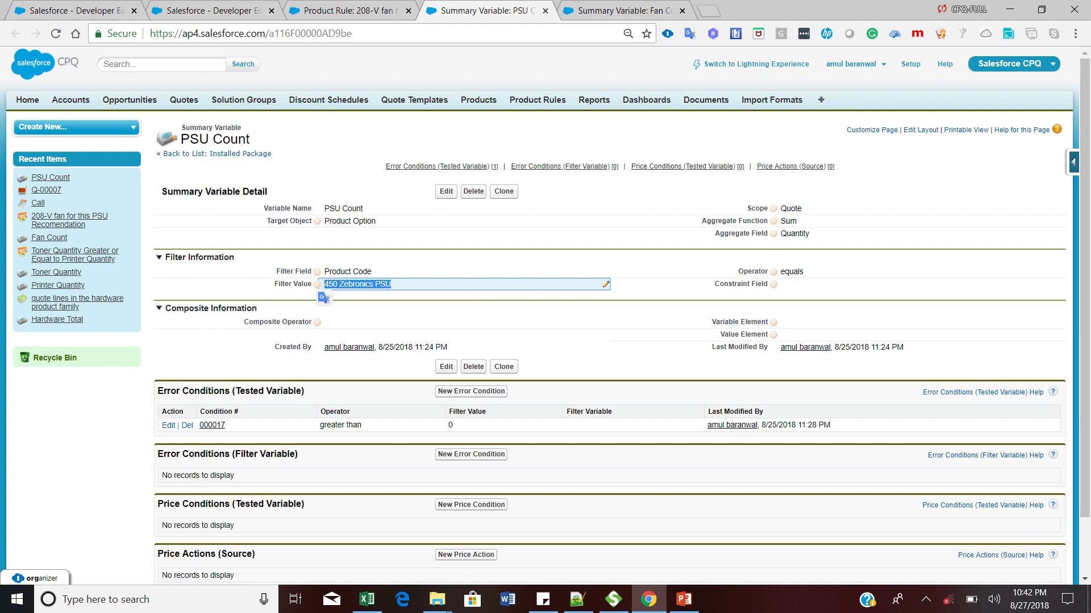
click(382, 322)
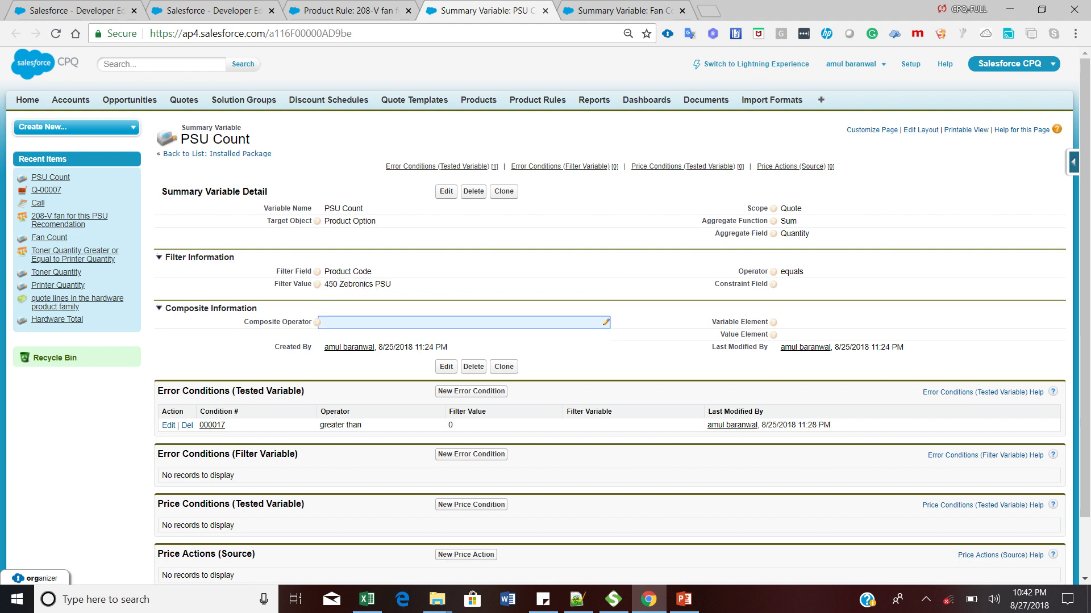
drag(803, 202, 780, 207)
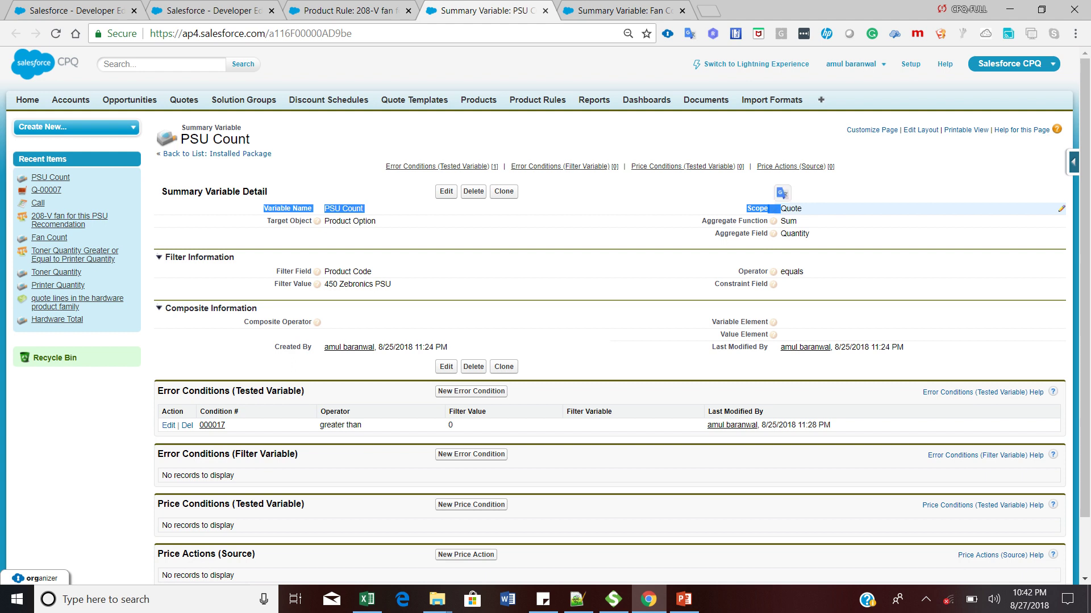
click(798, 221)
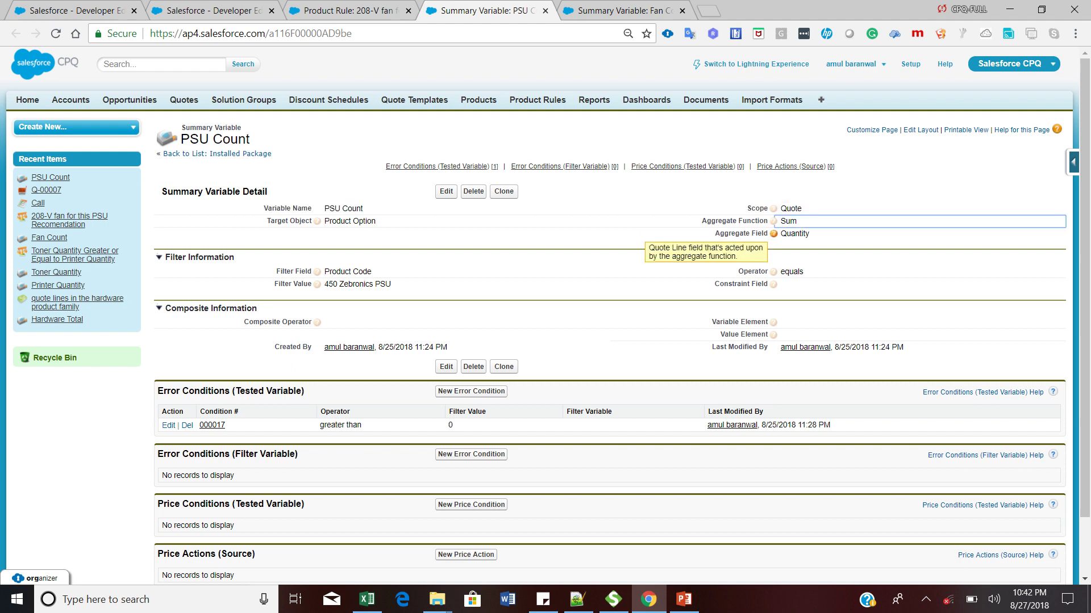
drag(810, 234, 780, 233)
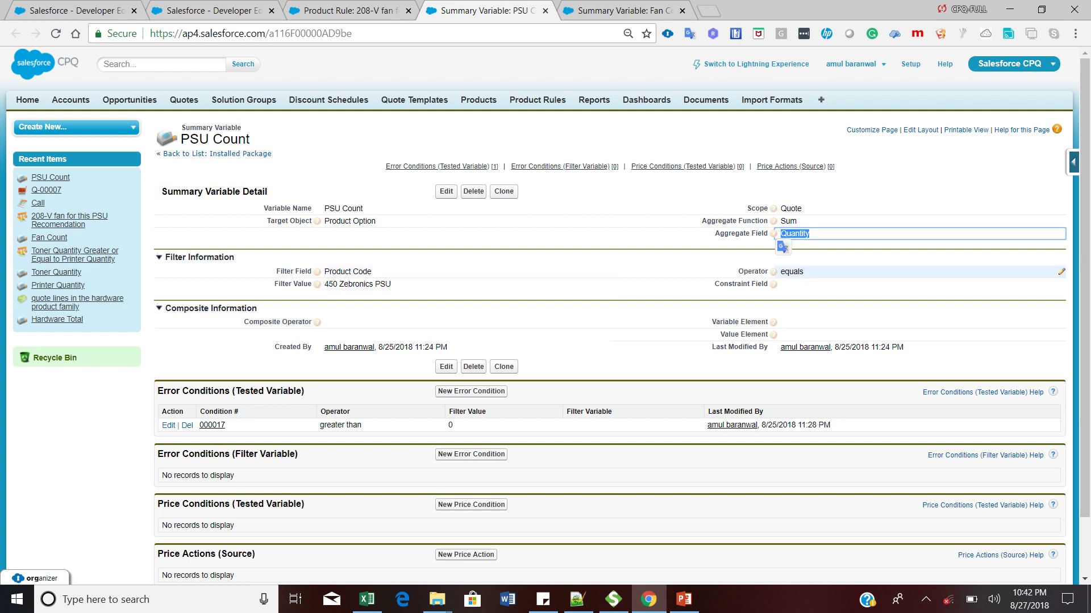
drag(392, 284, 325, 284)
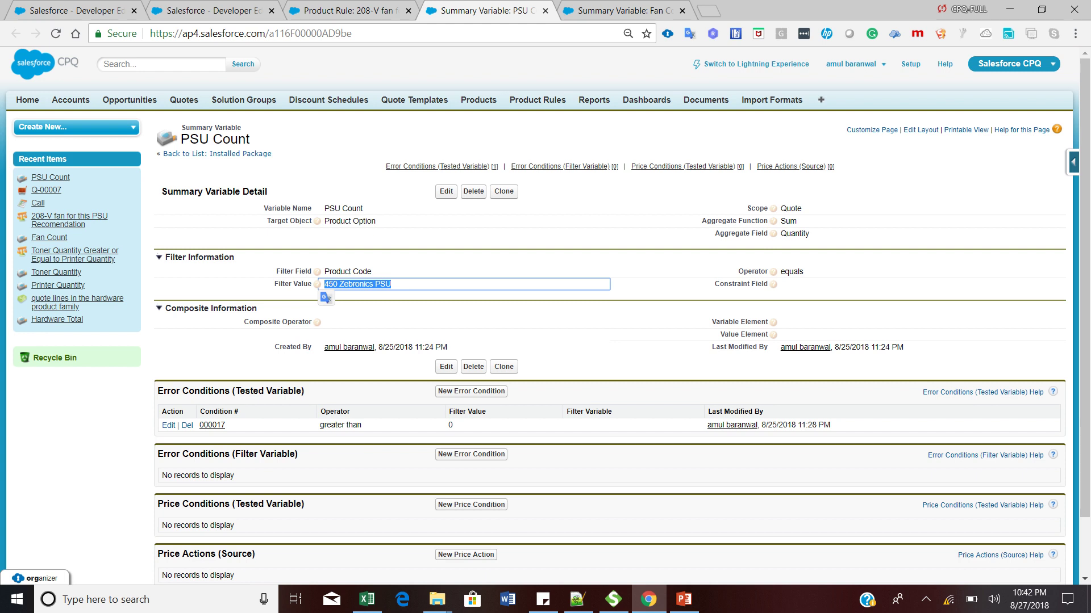
drag(364, 208, 325, 209)
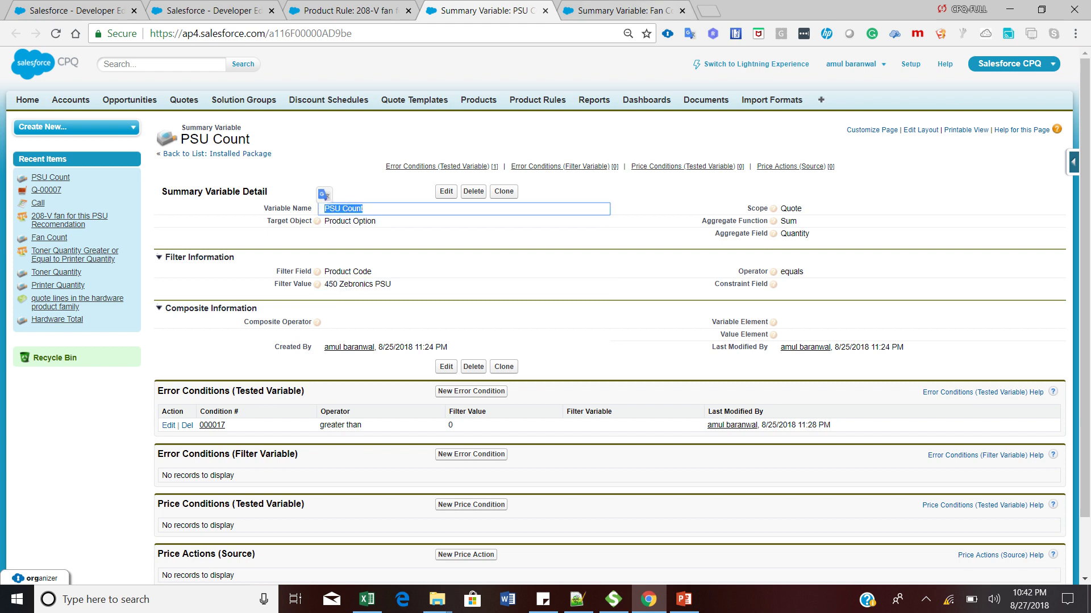
- Open the Fan Count summary variable record and examine its variable name and target object
click(654, 11)
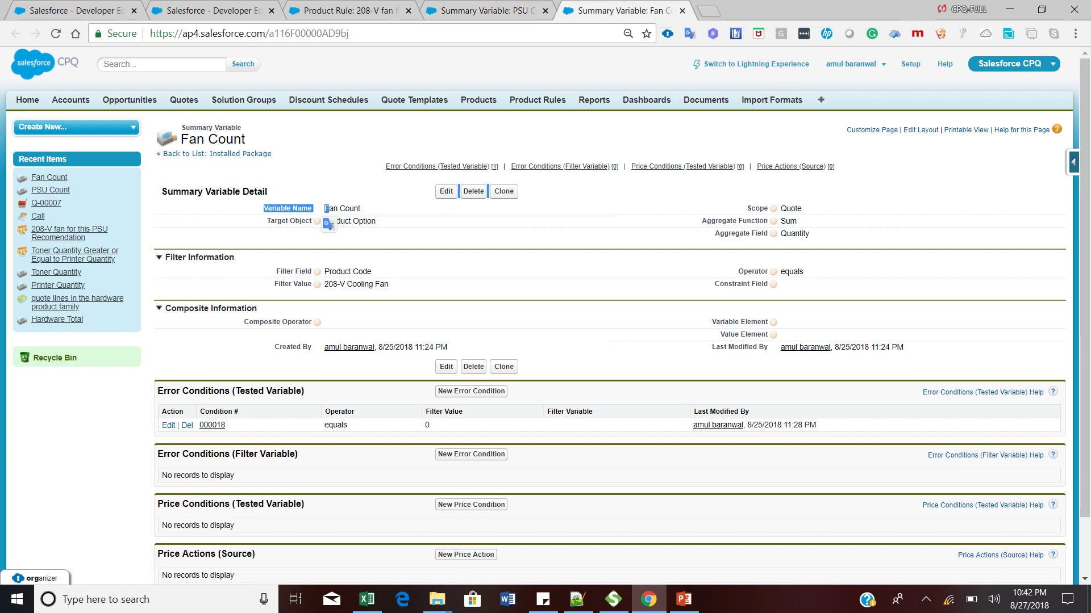
click(328, 210)
drag(363, 209, 324, 209)
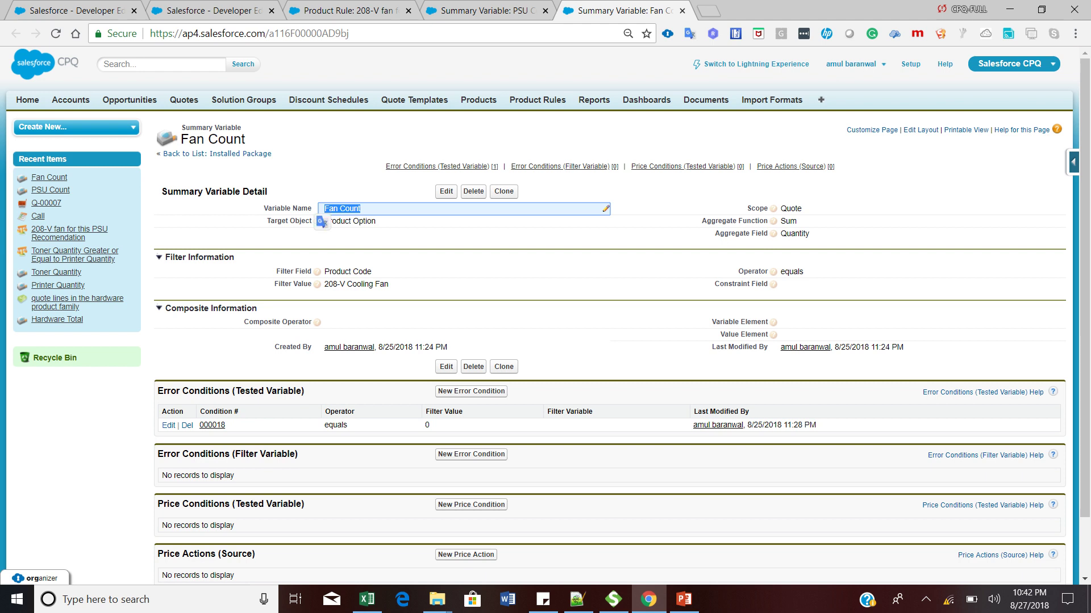
click(377, 222)
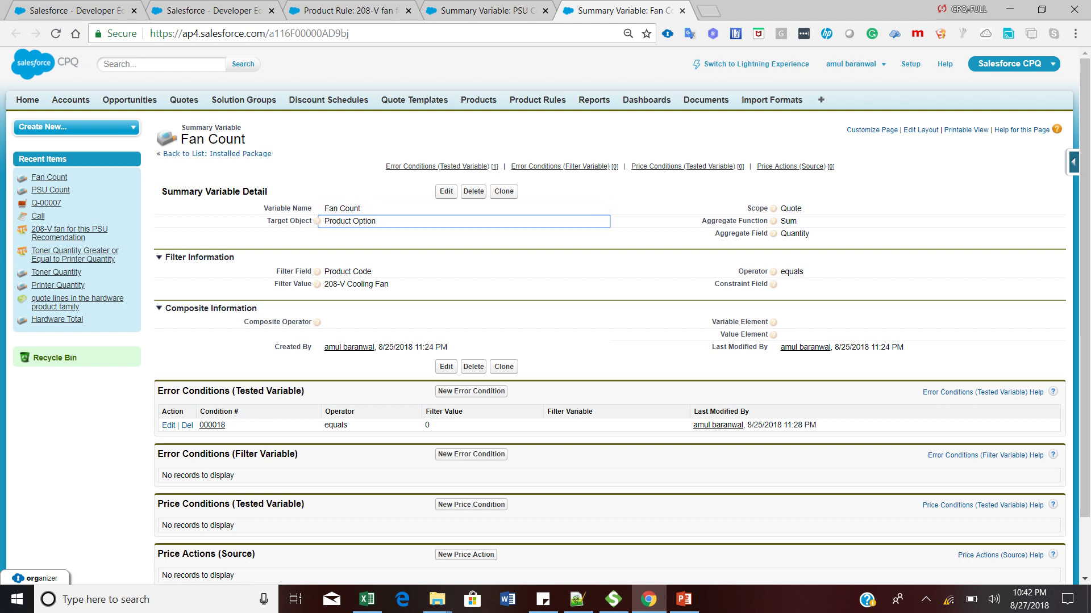
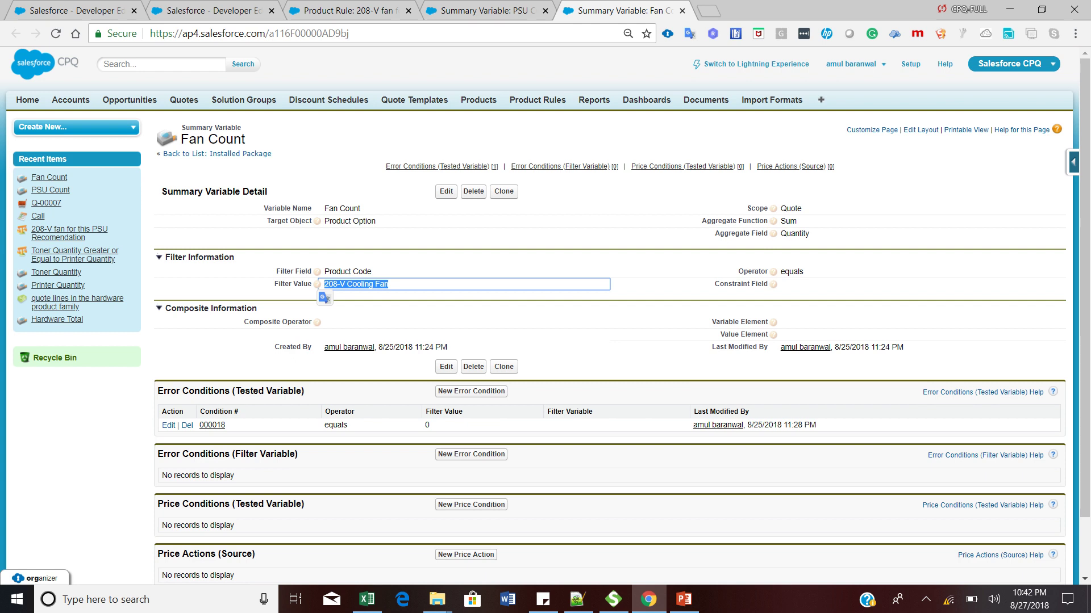
- Compare the filter values of the PSU Count and Fan Count summary variables, ending on the Fan Count record
click(495, 10)
click(568, 188)
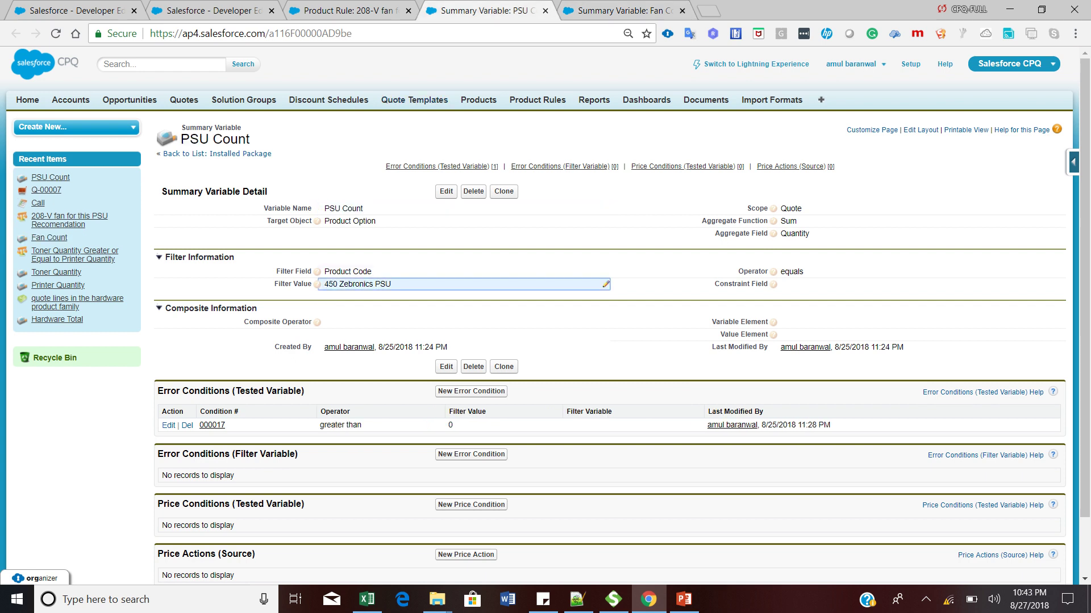
drag(392, 285, 323, 284)
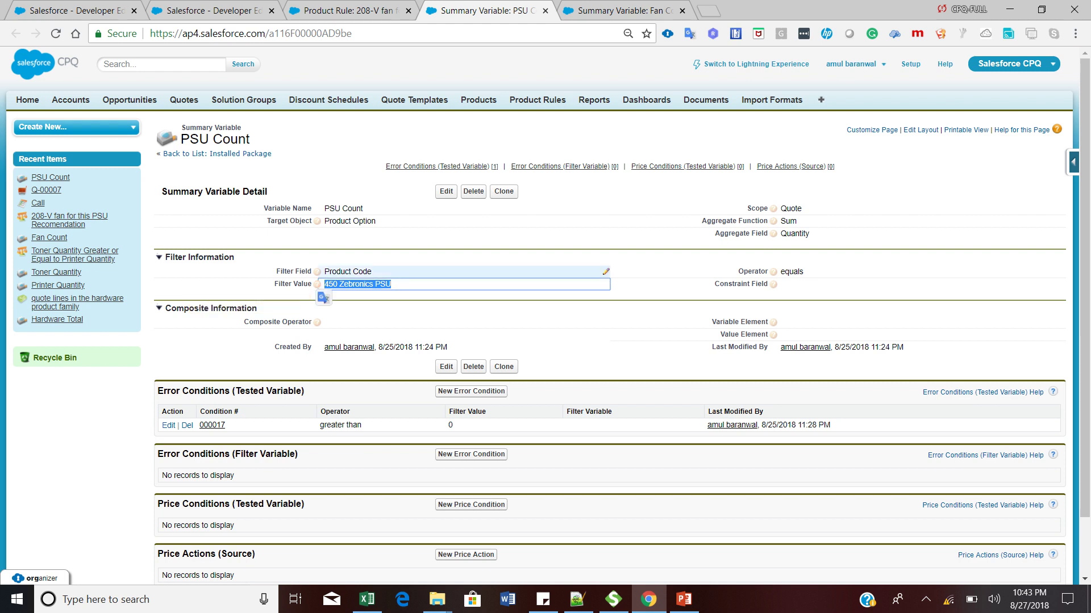
click(616, 8)
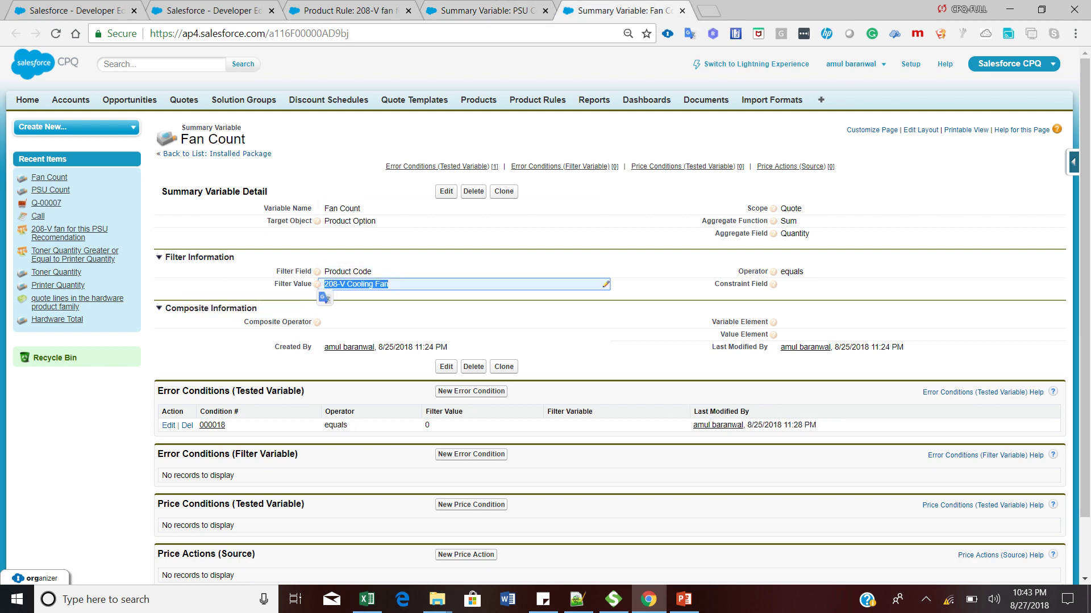
click(398, 223)
drag(390, 284, 328, 284)
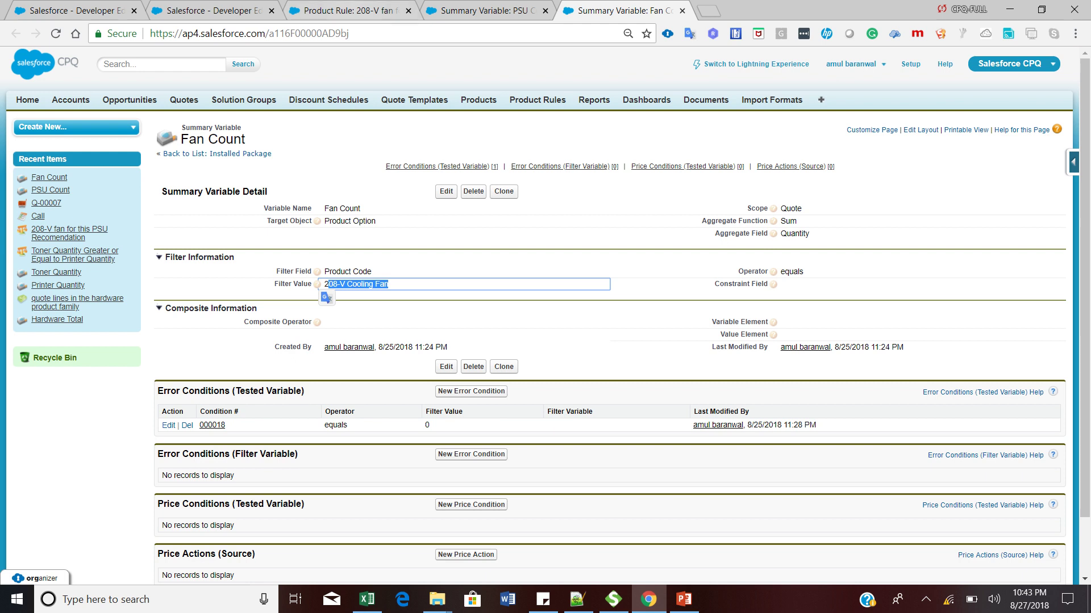
- Return to the 208-V fan product rule and examine its name, conditions met, evaluation event and alert message
click(355, 10)
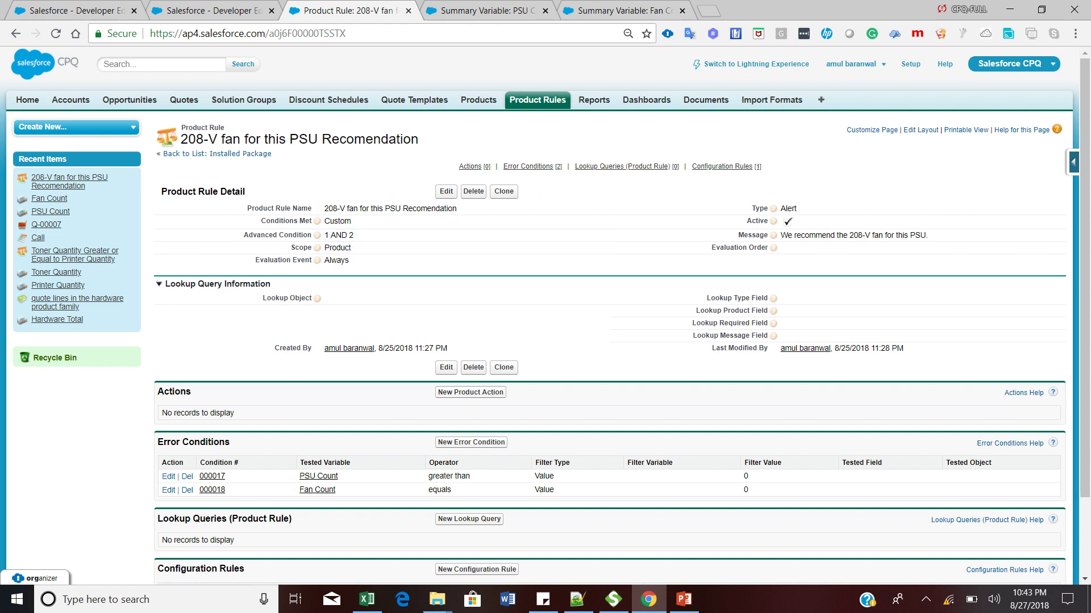
double_click(454, 208)
drag(455, 209, 324, 208)
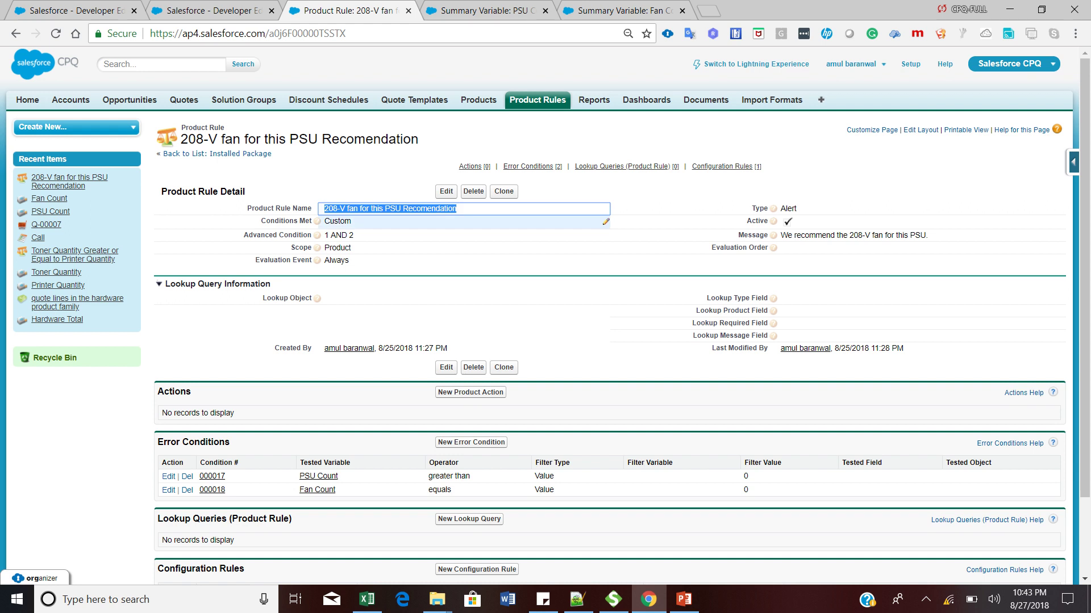
click(353, 221)
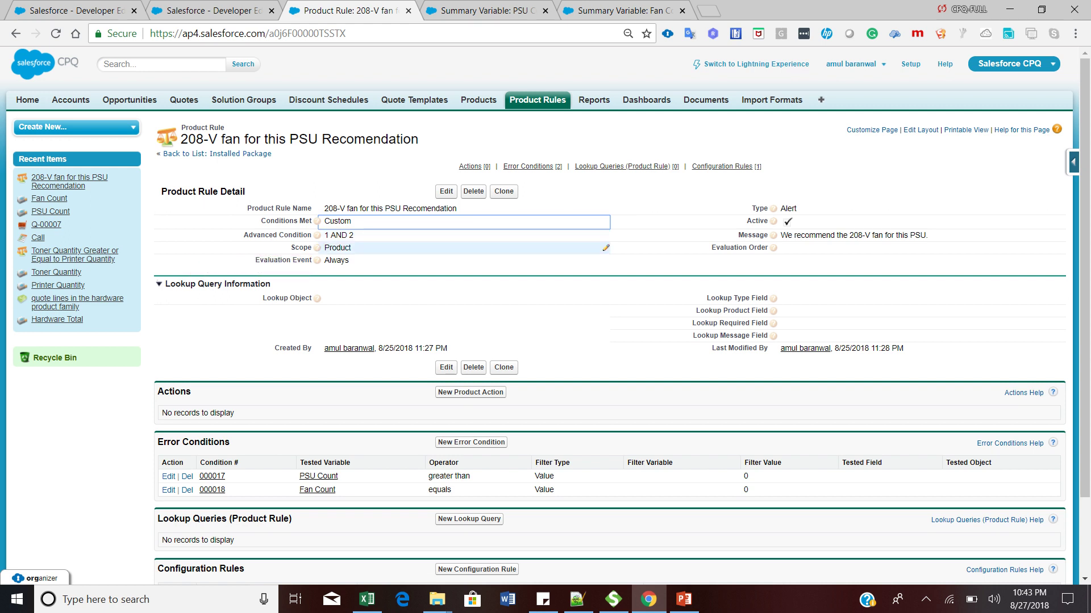
drag(352, 261, 324, 261)
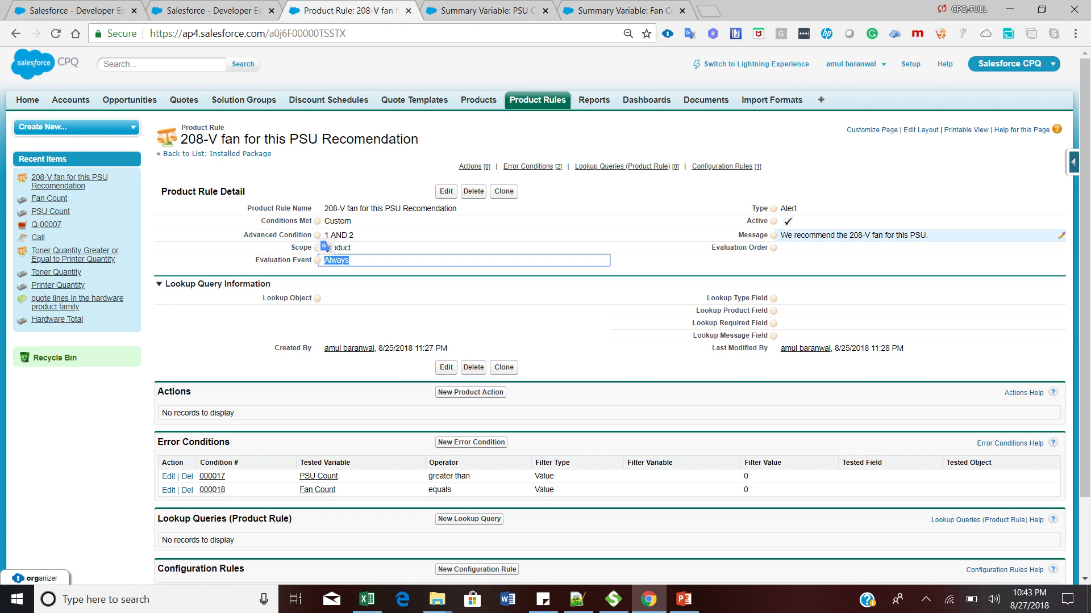
double_click(928, 235)
drag(929, 235, 780, 235)
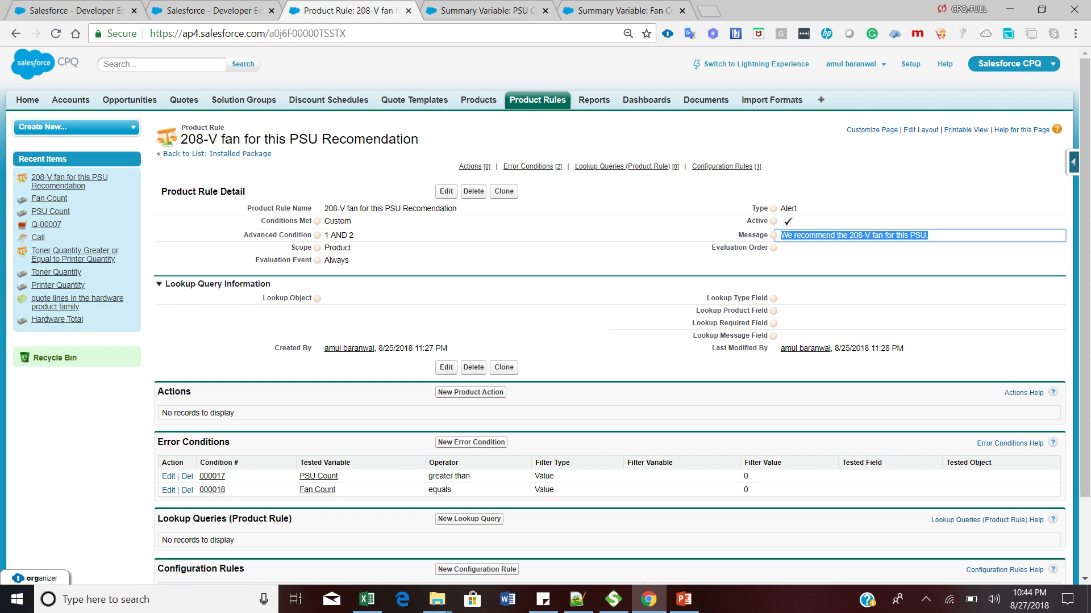
click(841, 265)
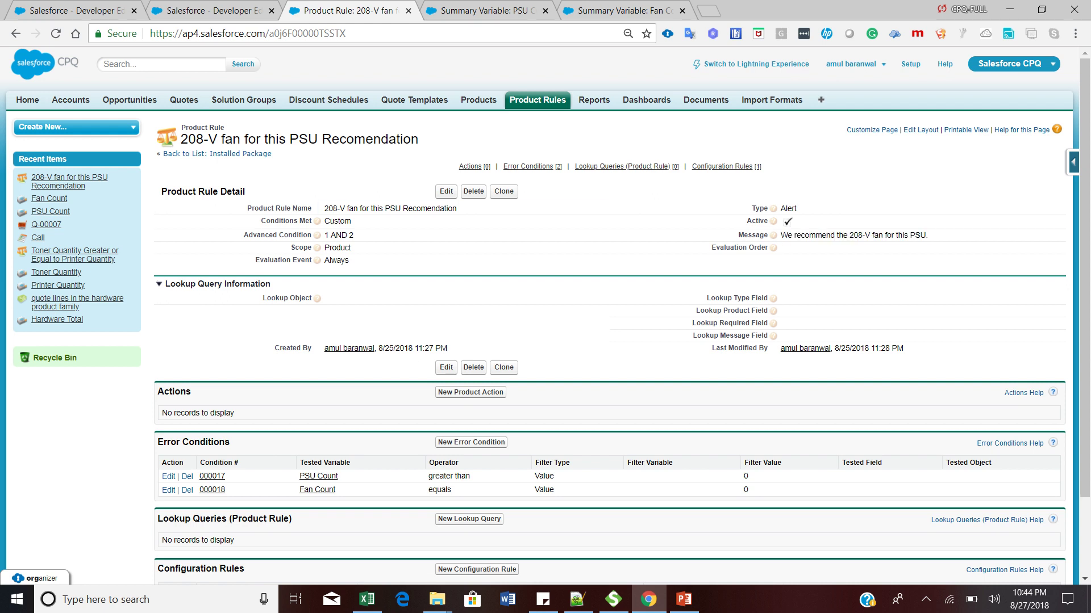
- Examine the tested variable, operator and filter value of the product rule's PSU Count error condition
scroll(546, 313, down, 3)
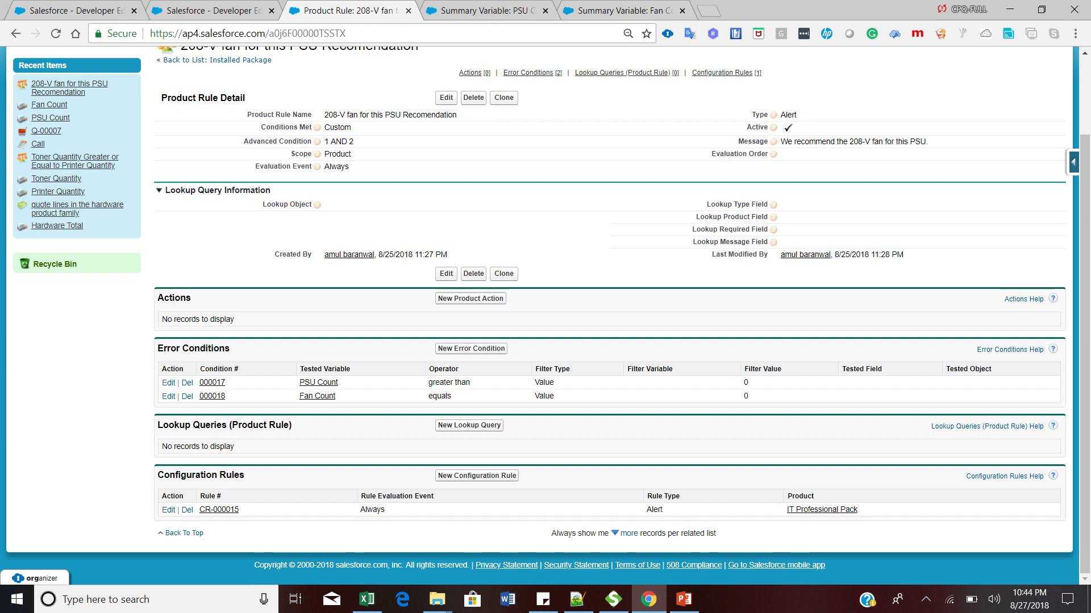
drag(340, 383, 299, 383)
click(297, 383)
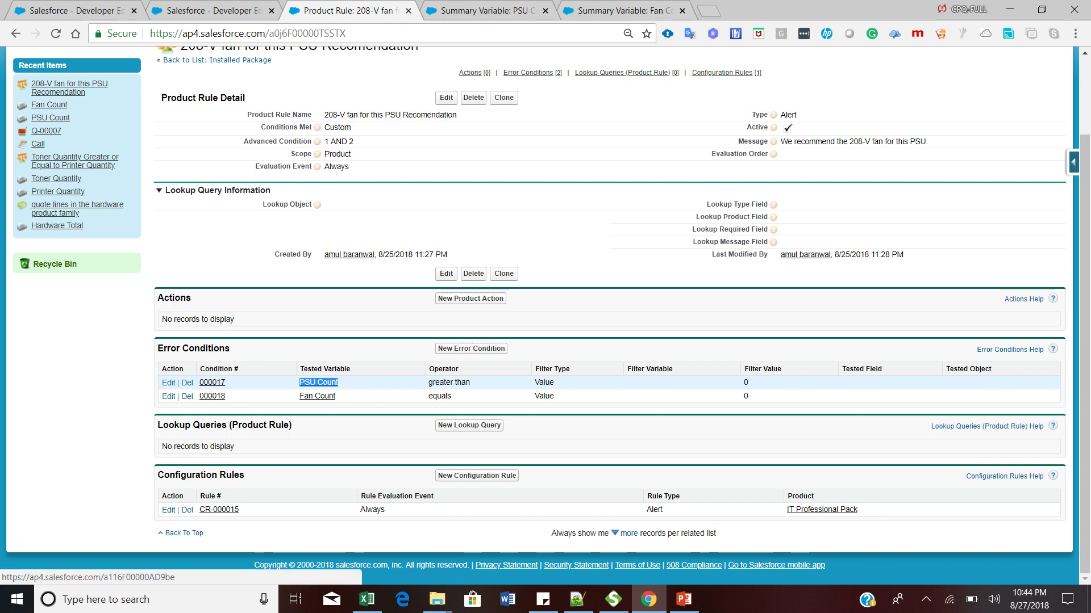
drag(470, 382, 433, 382)
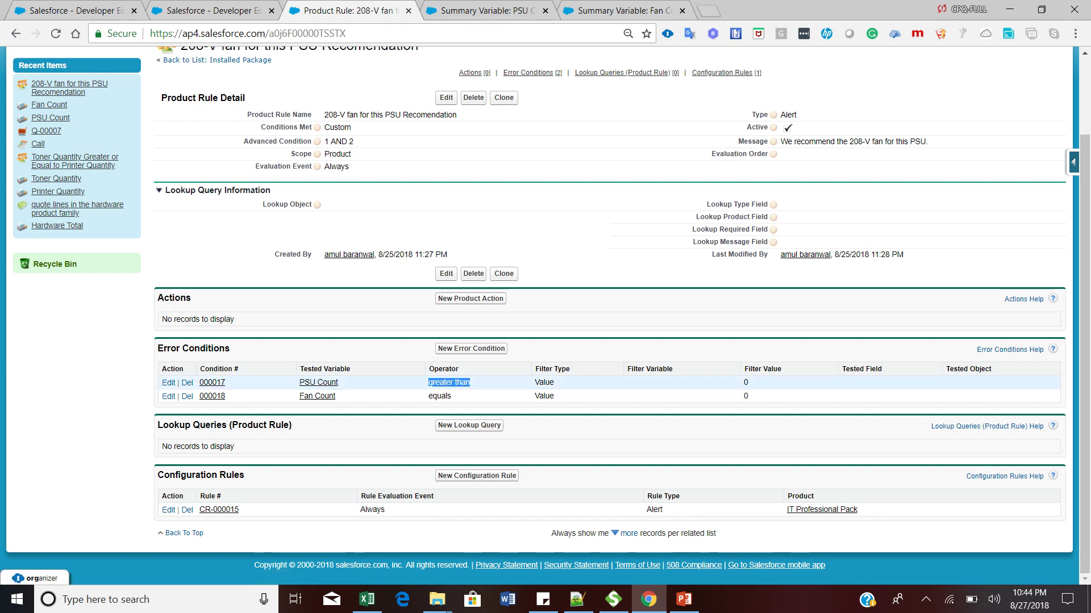
click(428, 383)
drag(749, 383, 743, 383)
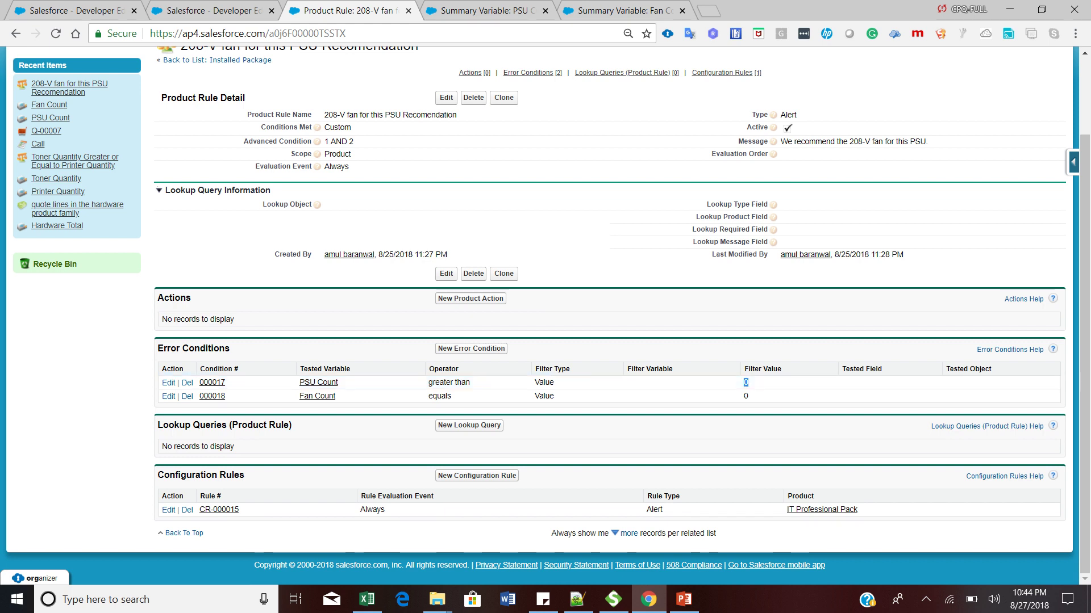
drag(340, 383, 298, 382)
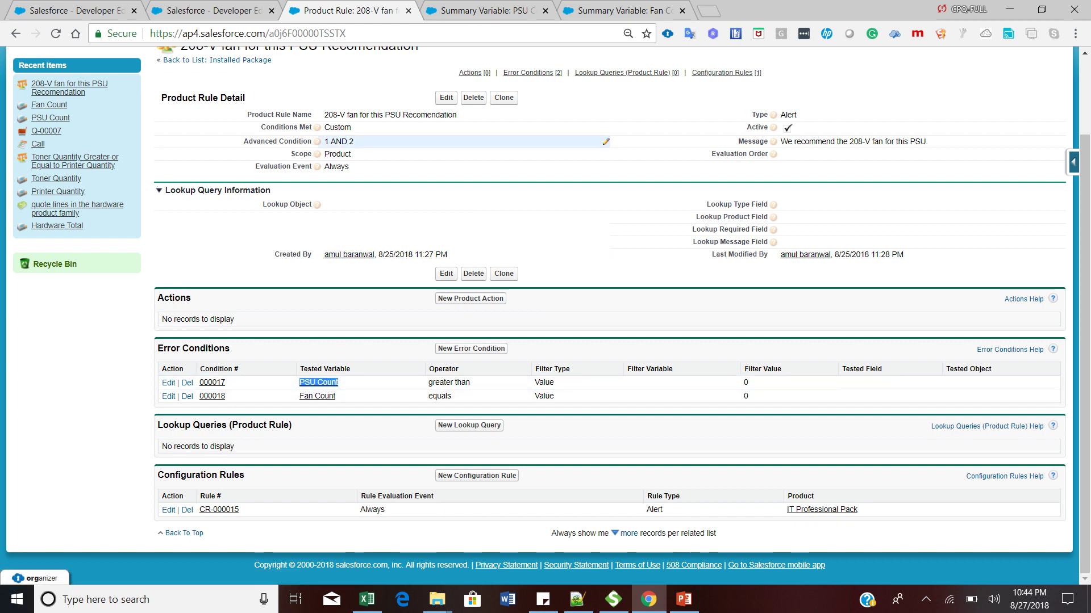
- Examine the Fan Count error condition, then highlight both error conditions together for review
click(334, 396)
drag(334, 395, 299, 395)
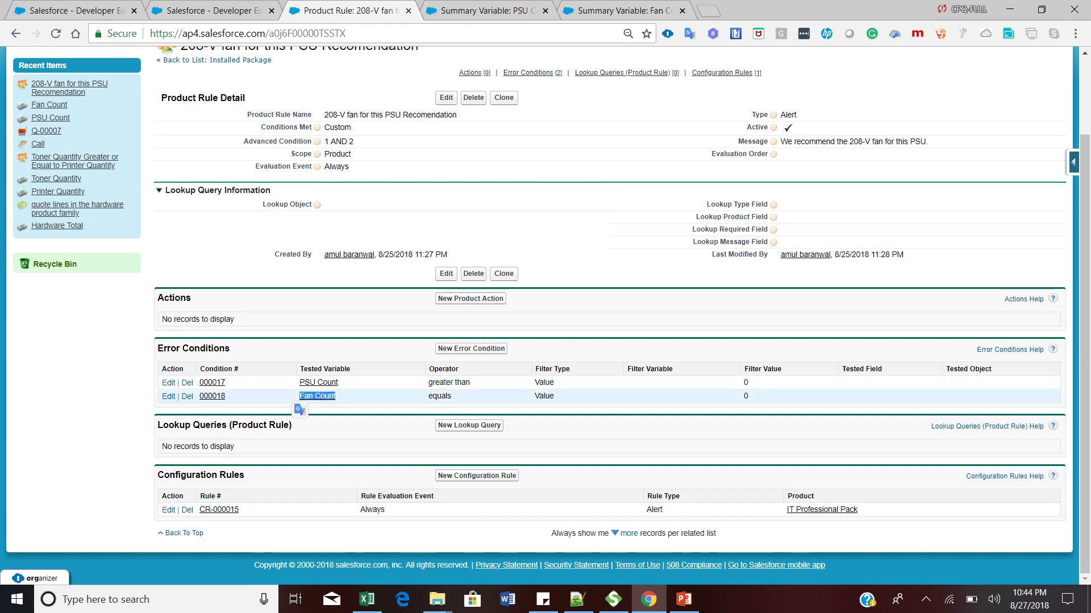
click(375, 396)
drag(748, 396, 162, 368)
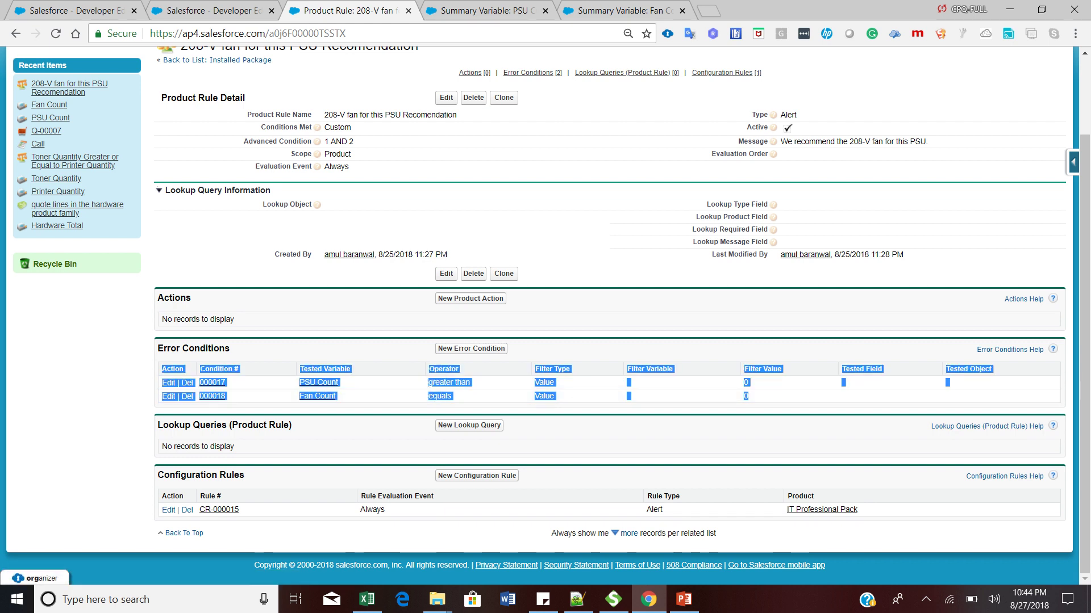
click(284, 335)
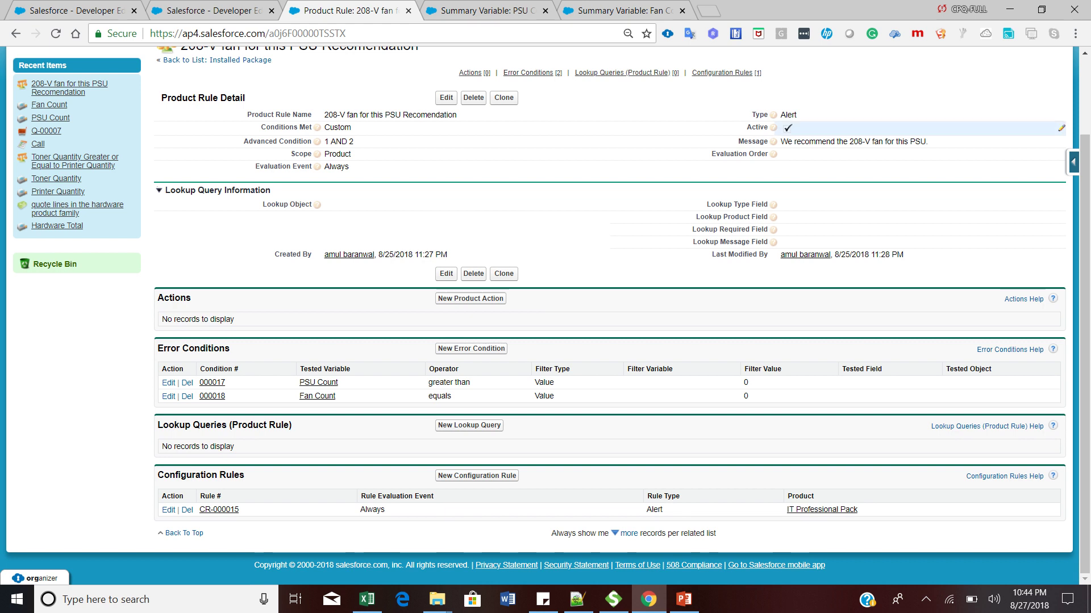
- Review the rule's alert message again and examine the product assigned in its configuration rule
triple_click(925, 142)
drag(806, 132, 781, 142)
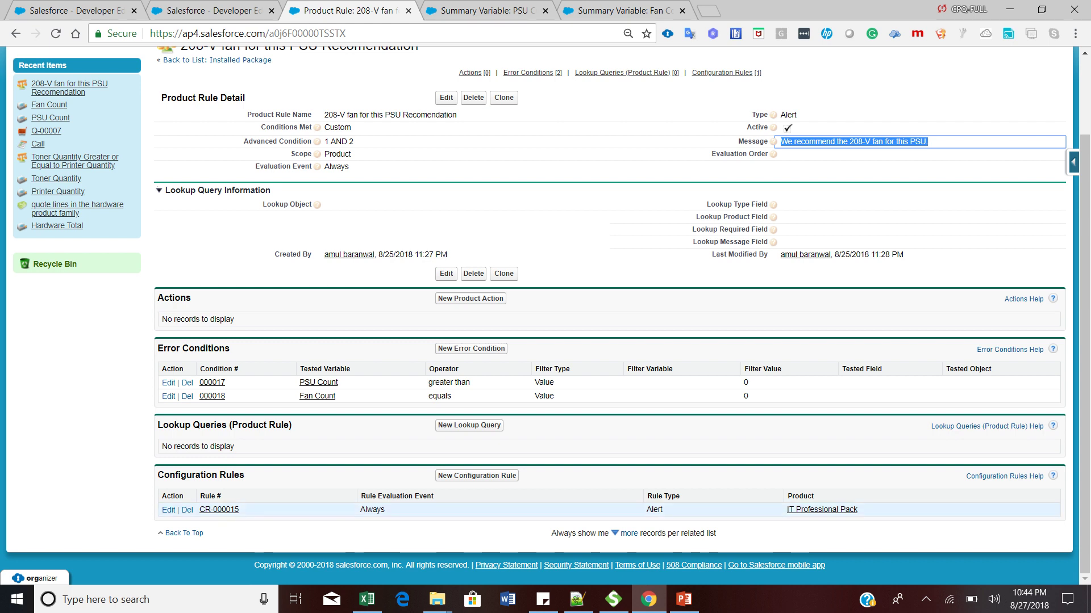
drag(858, 510, 787, 510)
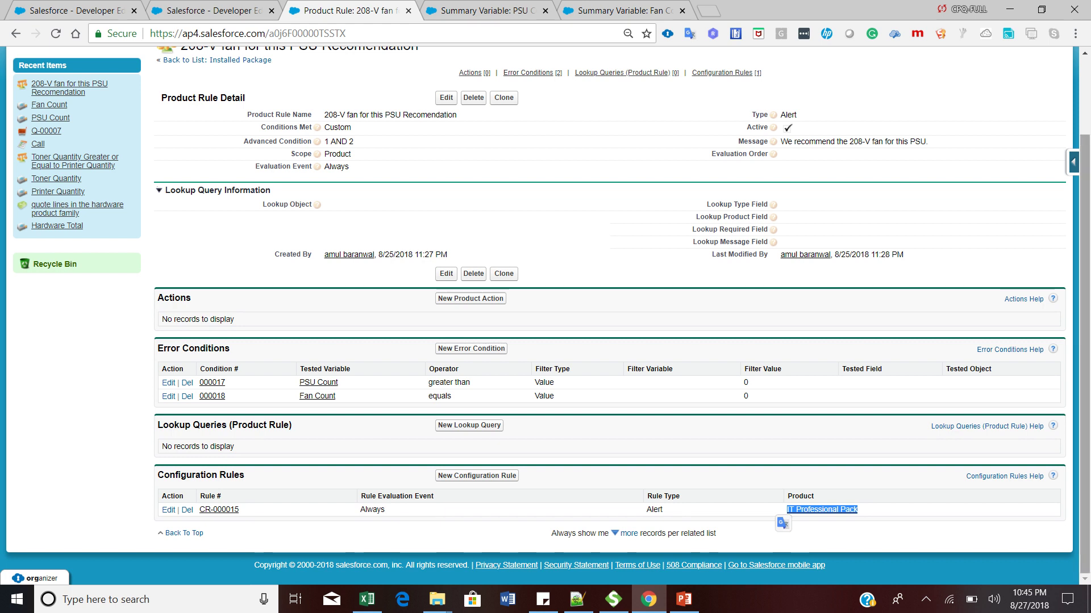
mouse_move(1084, 363)
mouse_down()
mouse_move(1085, 287)
mouse_move(1084, 362)
mouse_up()
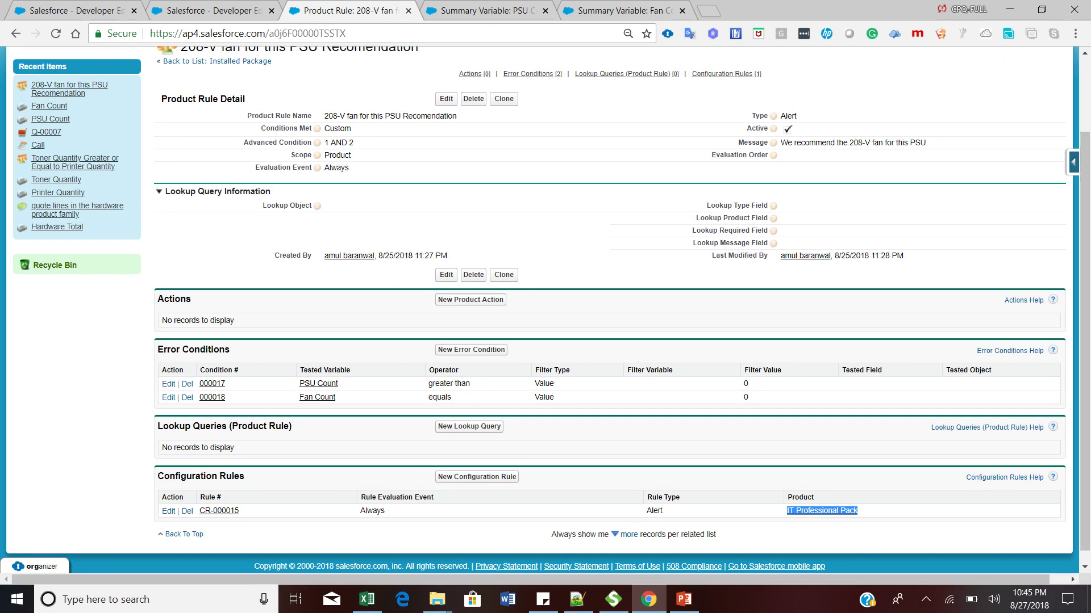
- Open the configuration rule's IT Professional Pack product in a new browser tab and switch to that tab
right_click(823, 510)
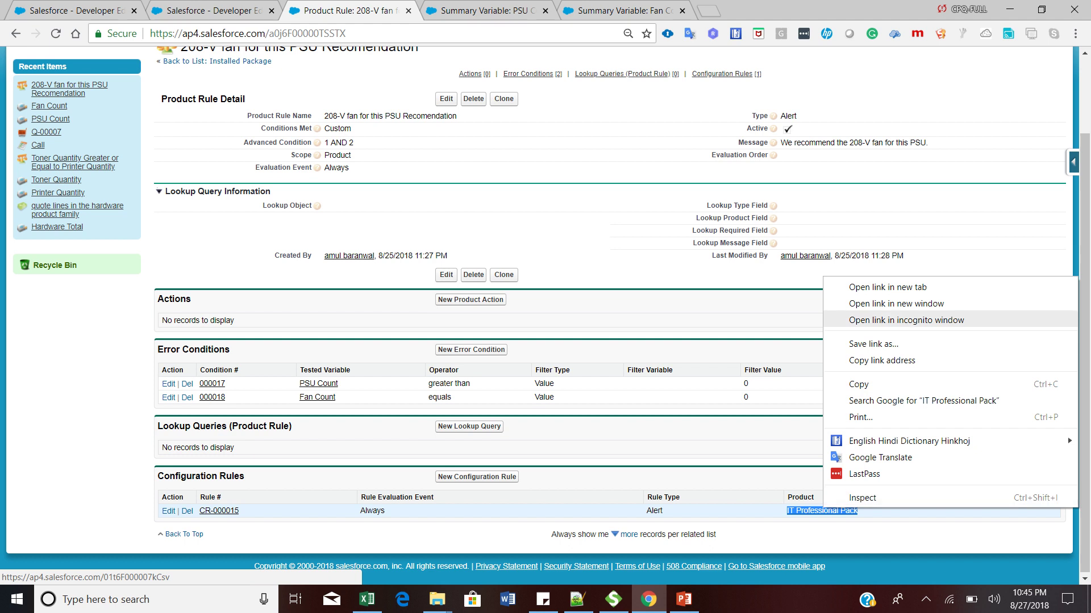
click(887, 287)
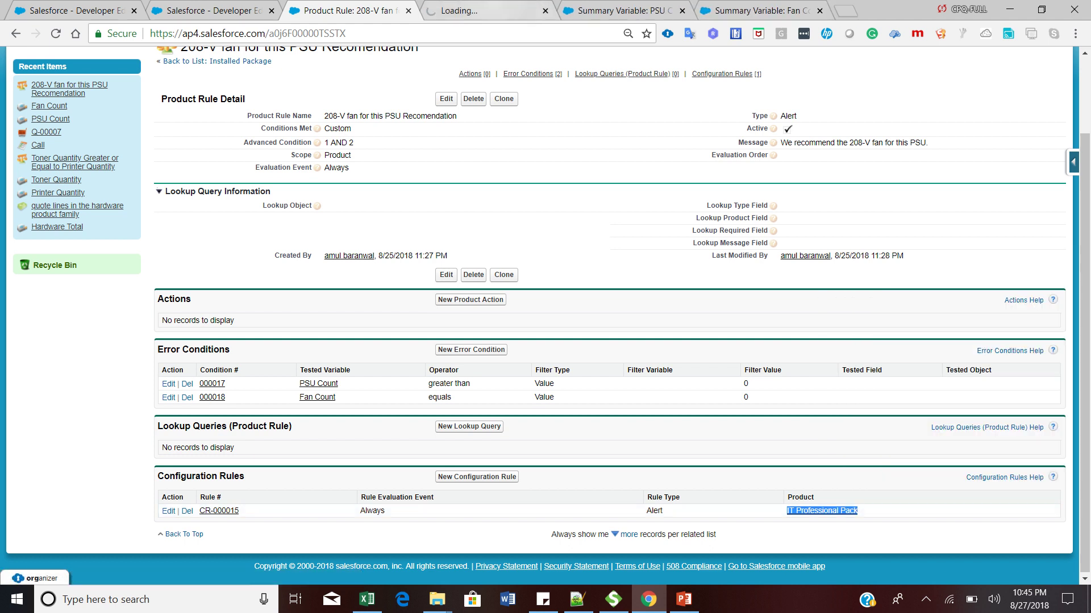
click(488, 10)
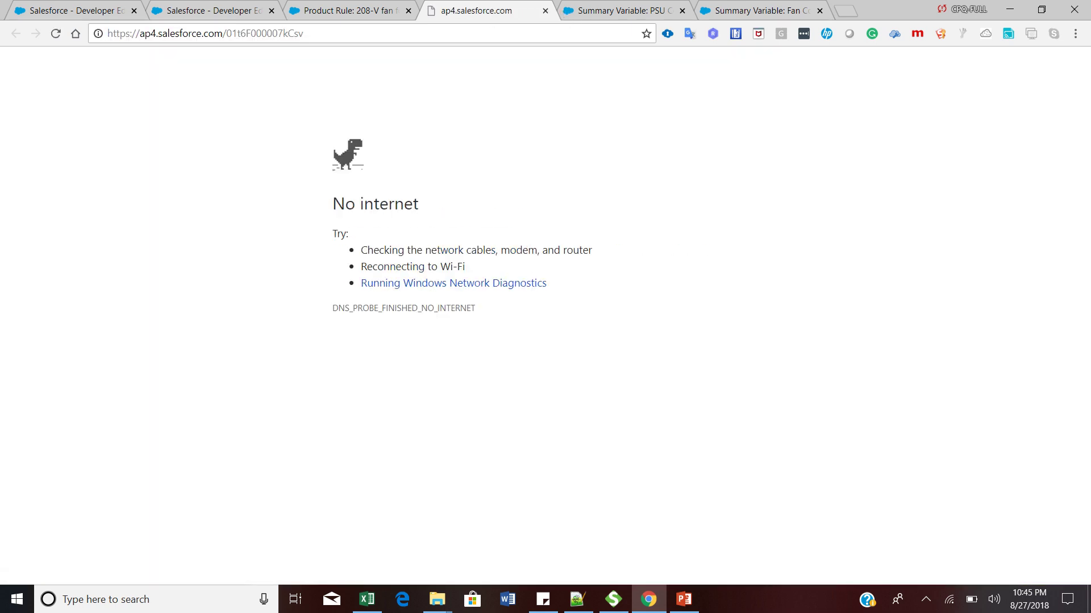
- Retry loading the IT Professional Pack product page from its existing address
key(ctrl+l)
key(Return)
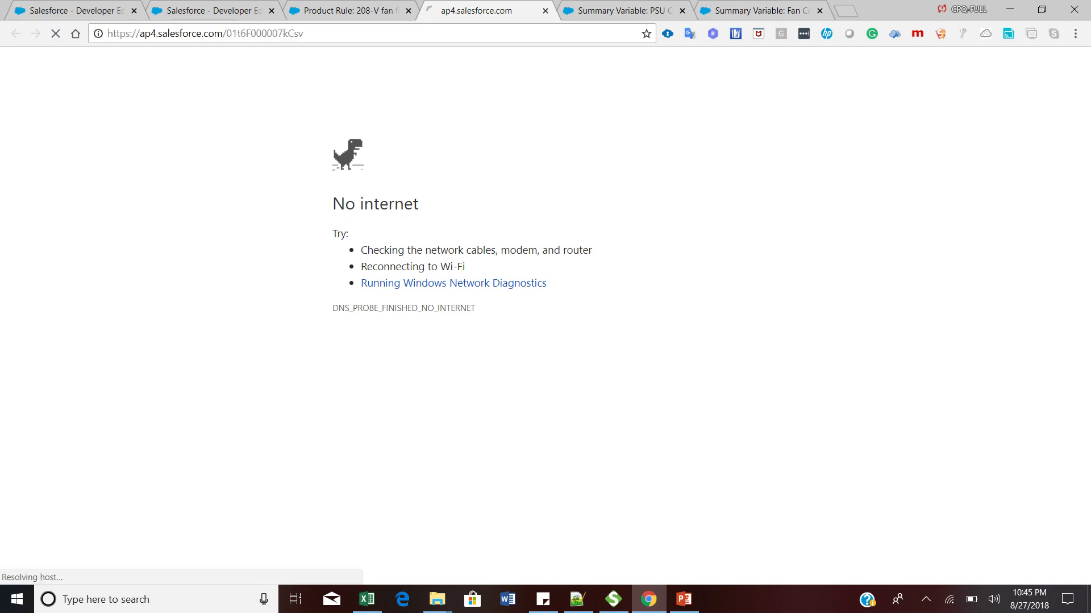
key(ctrl+l)
key(Return)
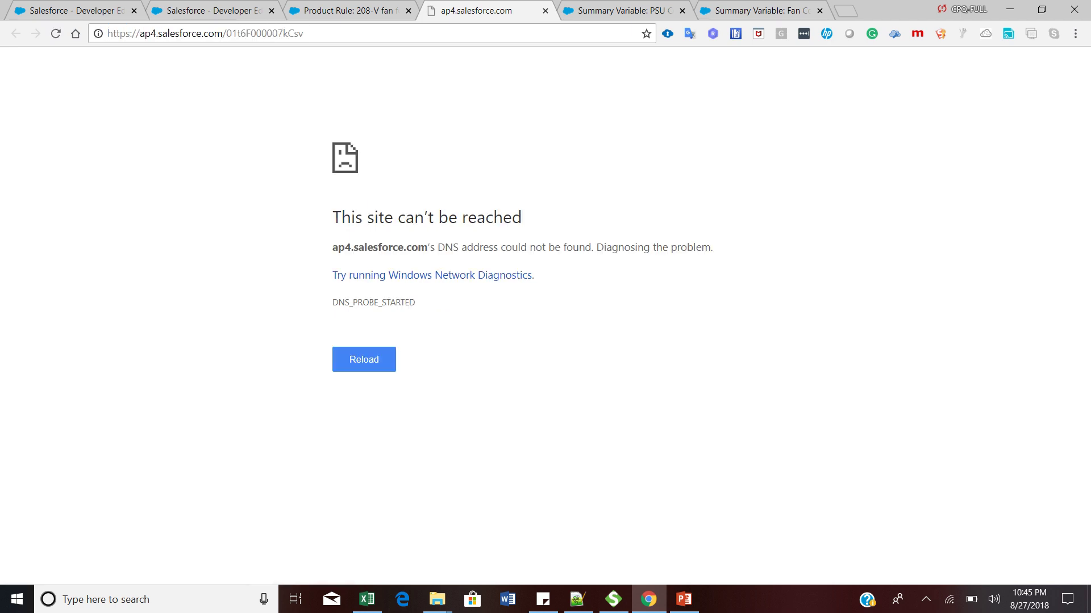
key(ctrl+l)
key(Return)
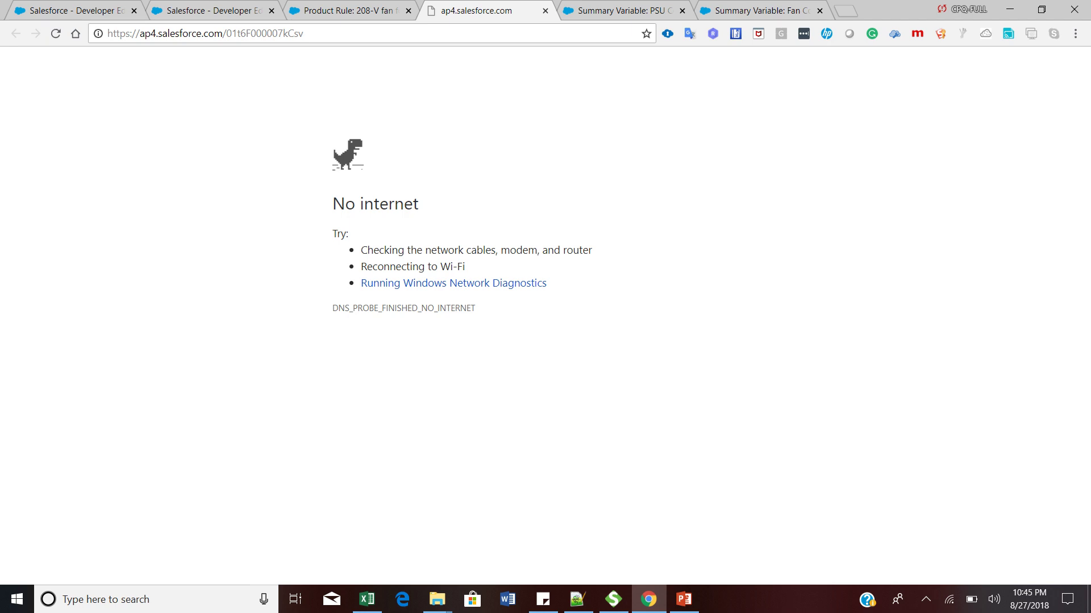
key(ctrl+l)
key(Return)
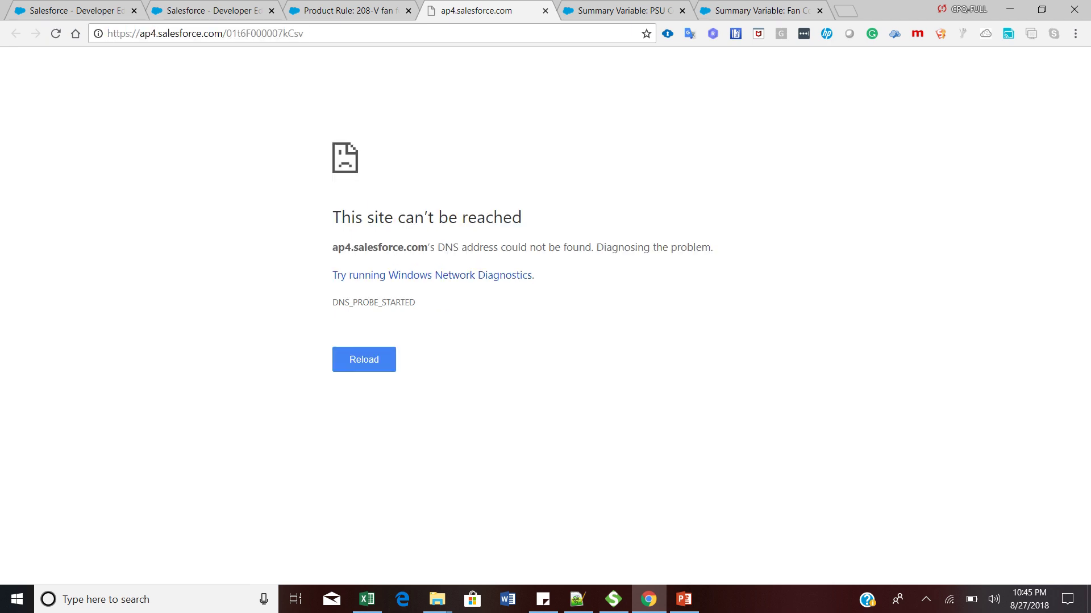
click(925, 599)
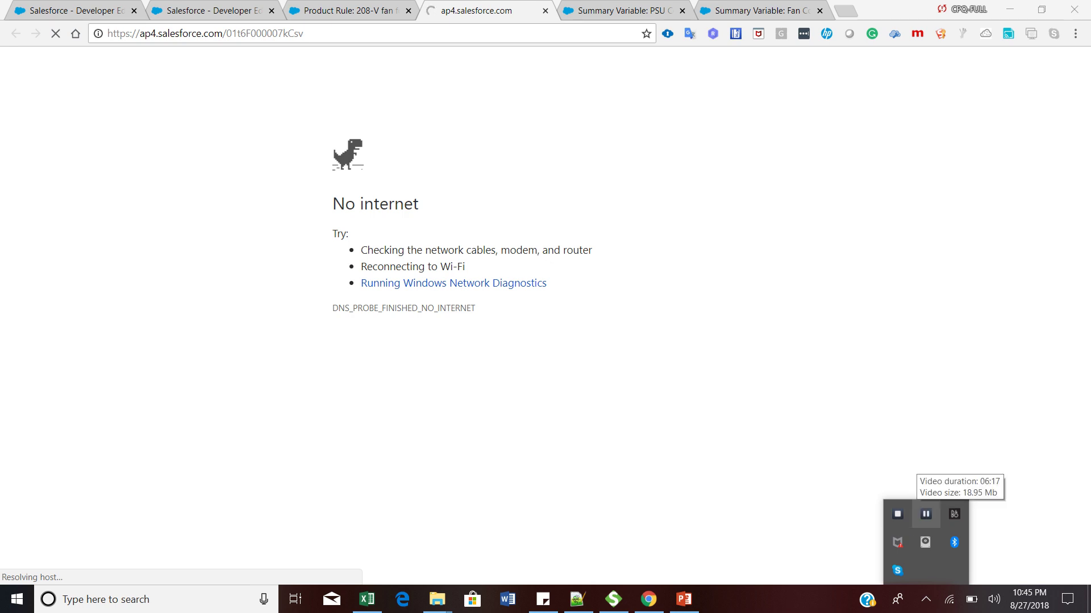
click(926, 514)
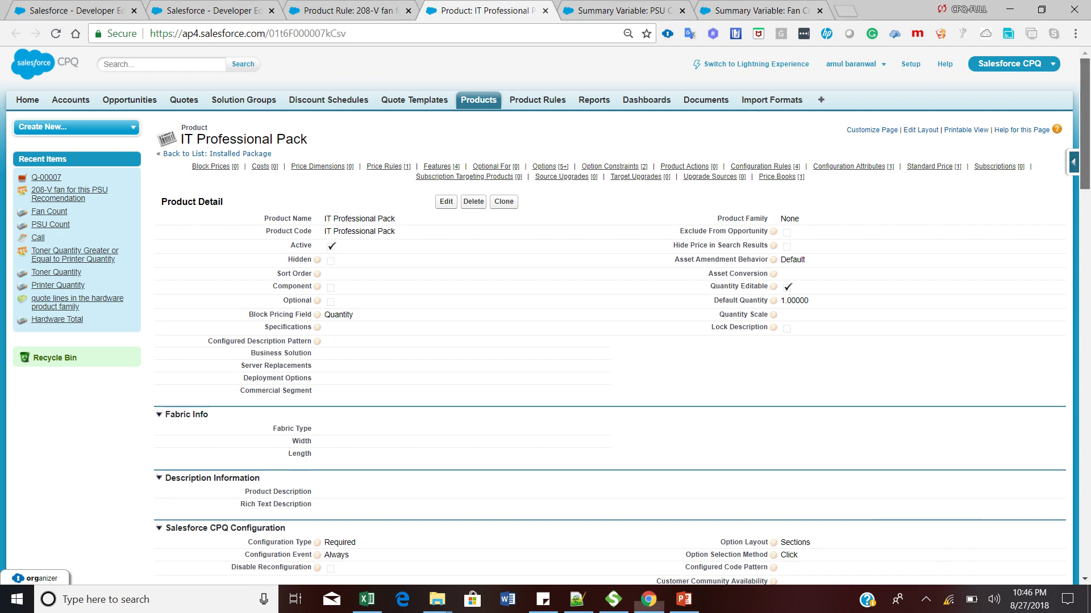
- Open the complete list of product options belonging to the IT Professional Pack bundle
scroll(545, 316, down, 1)
scroll(545, 316, down, 1)
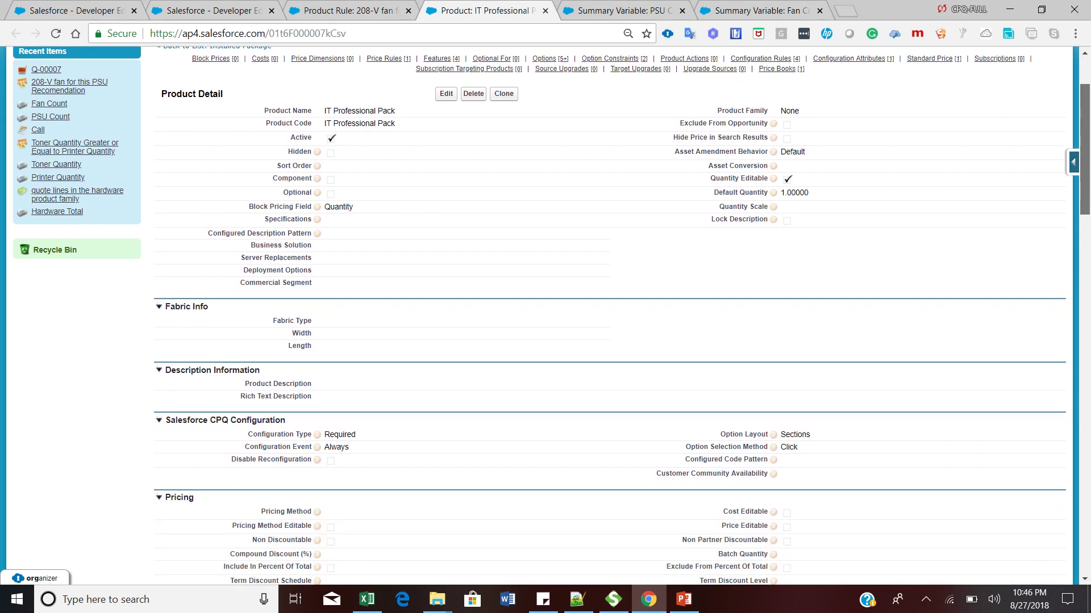
drag(1084, 151, 1085, 379)
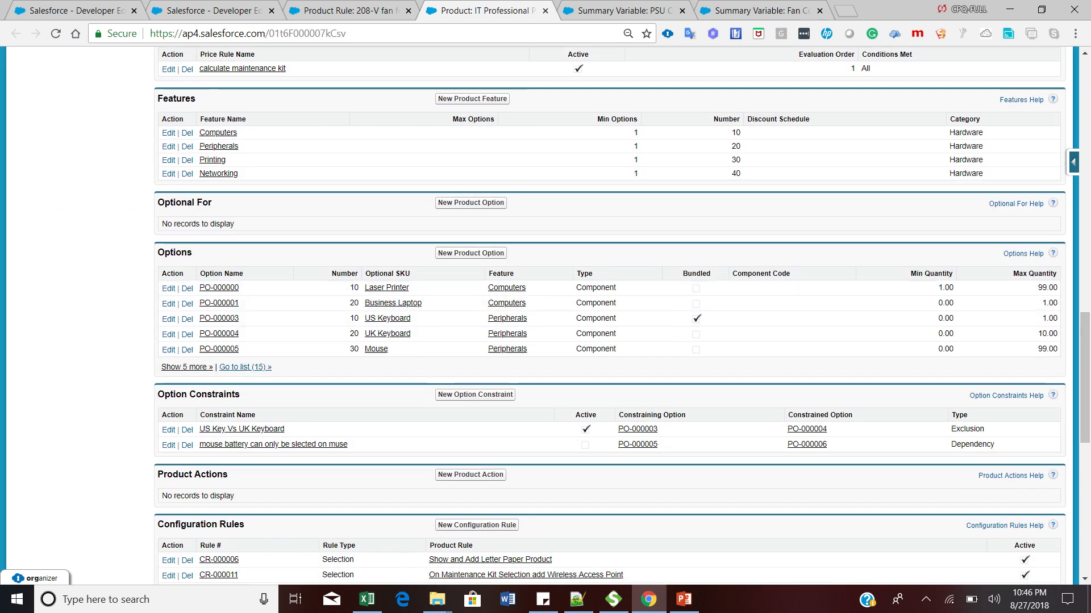
click(245, 368)
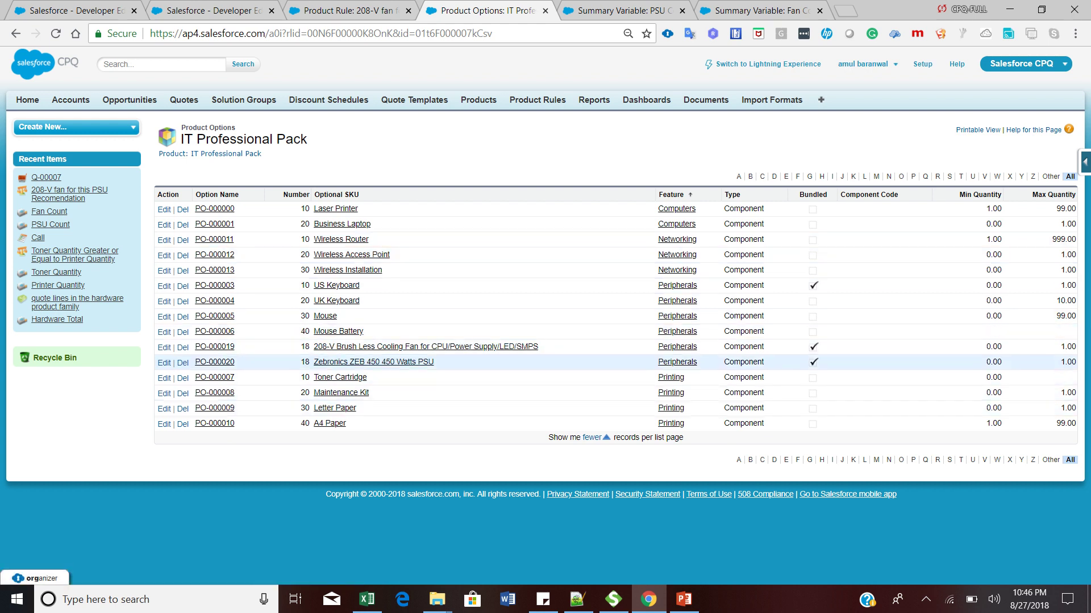
- Highlight the Zebronics PSU option, its Peripherals feature, the 208-V fan option and the bundle name for review
drag(434, 362, 314, 362)
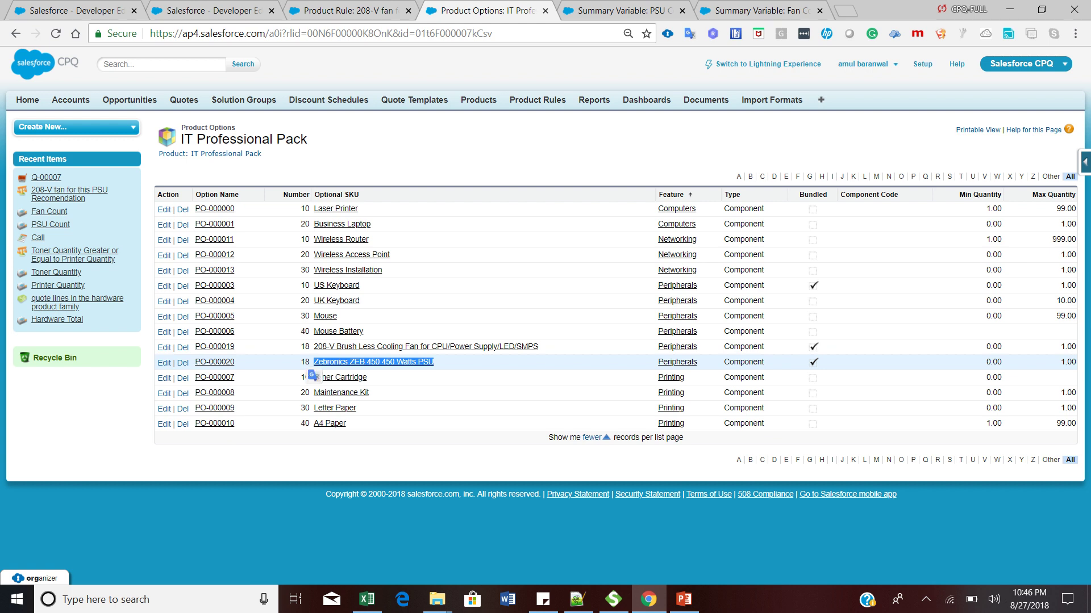
drag(697, 362, 657, 362)
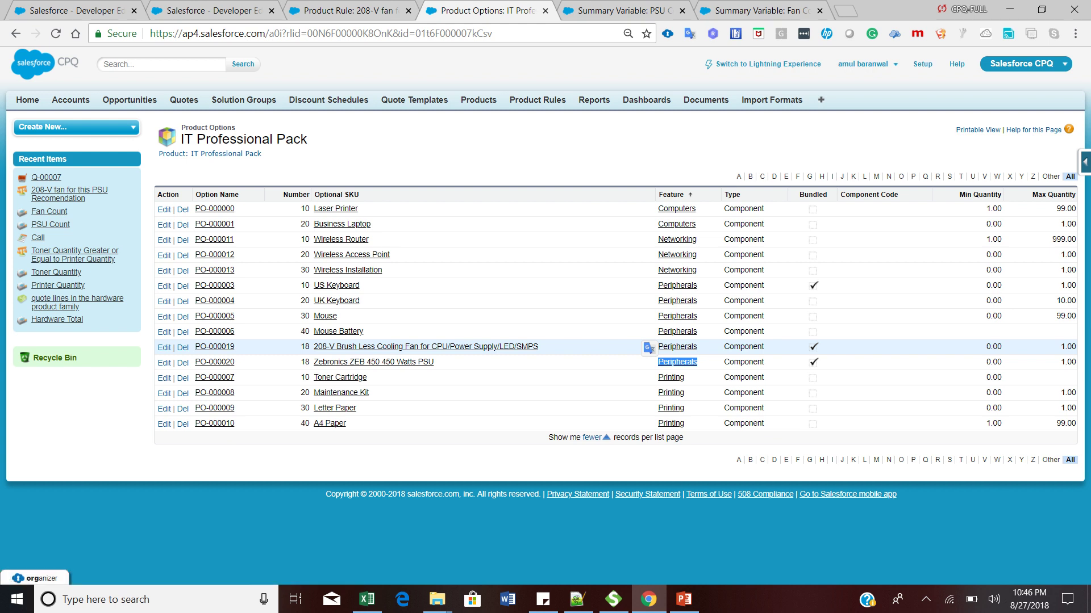
drag(538, 347, 312, 347)
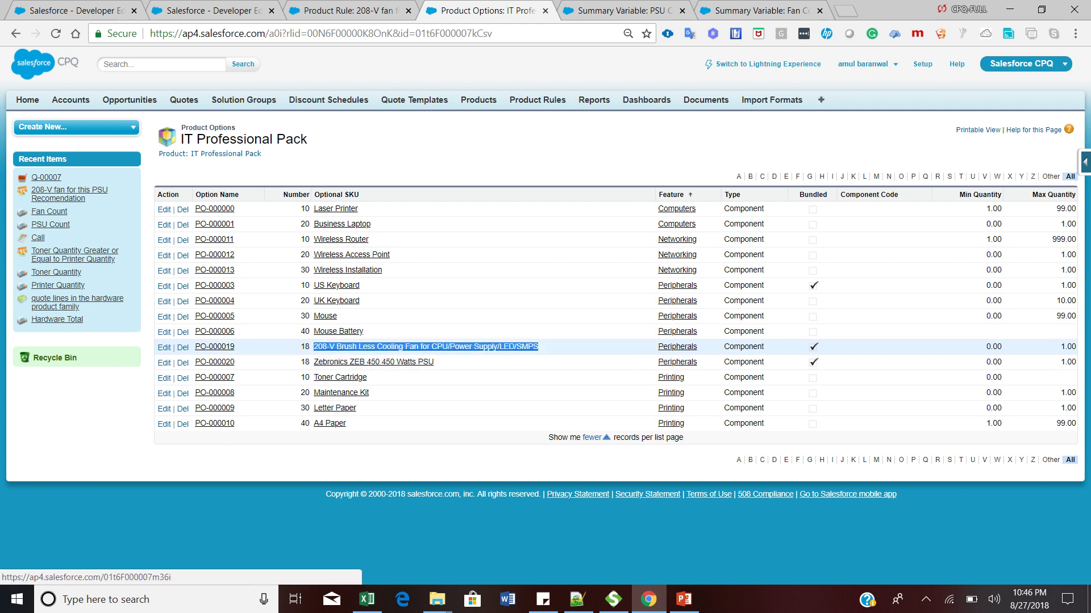
drag(309, 139, 183, 139)
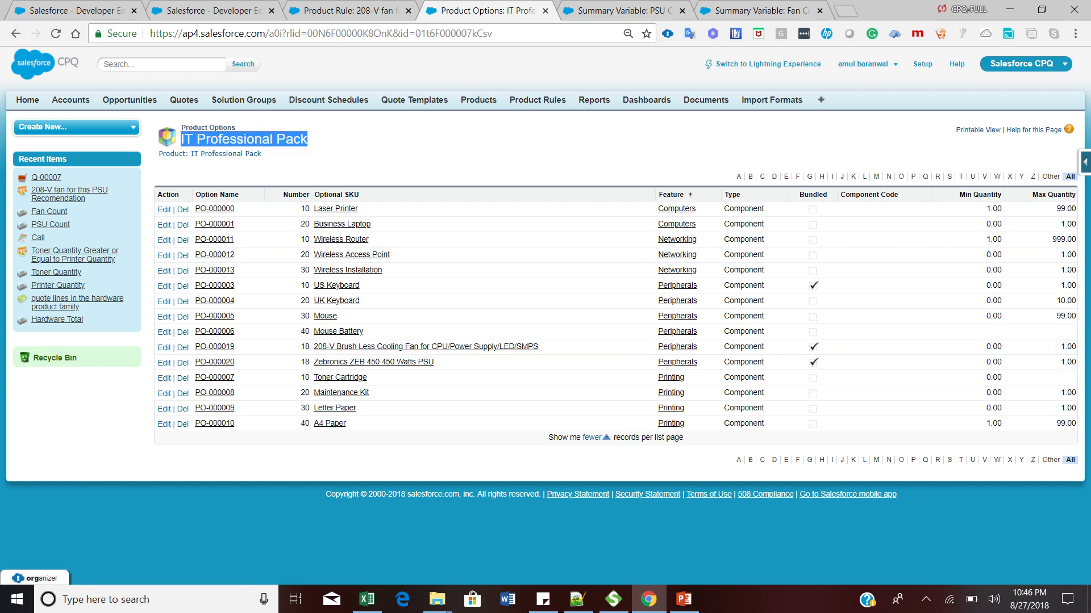
- Open the alert rule's configuration rule to examine its product assignment, and return to the product rule without editing
key(ctrl+shift+Tab)
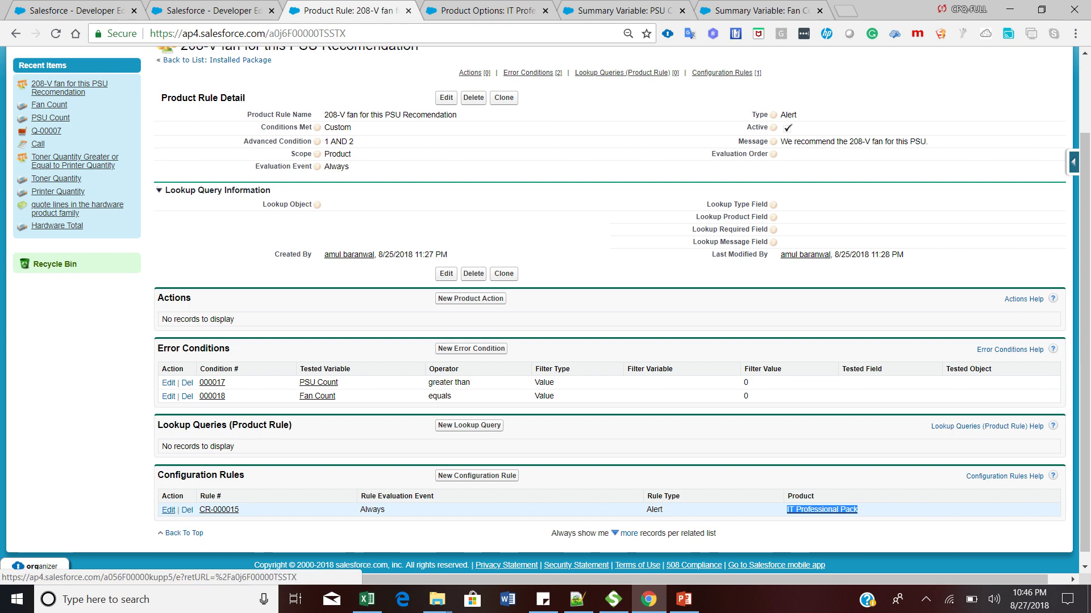
click(168, 509)
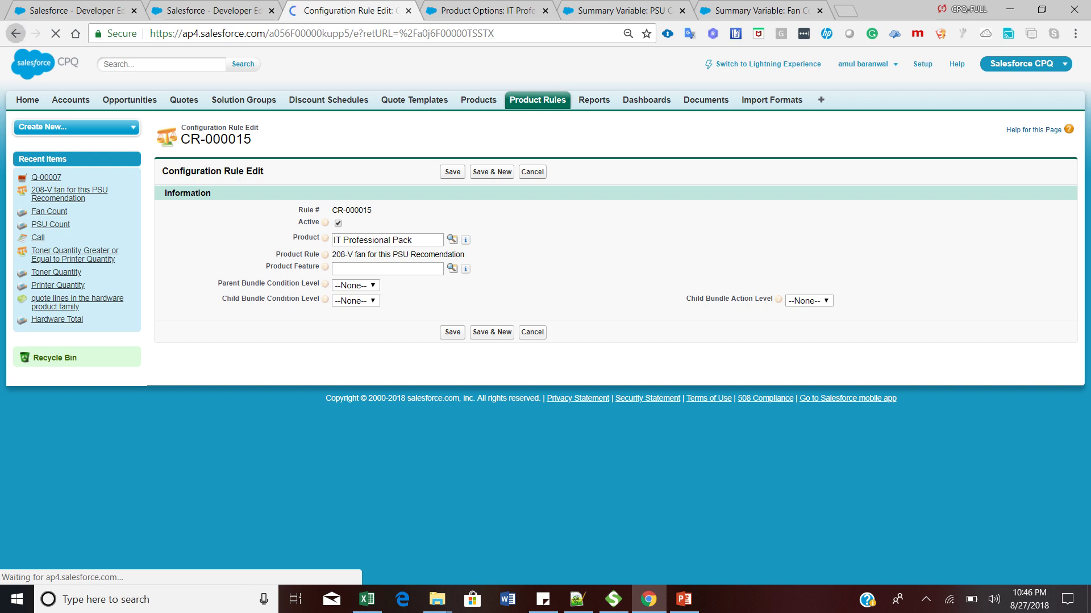
click(15, 34)
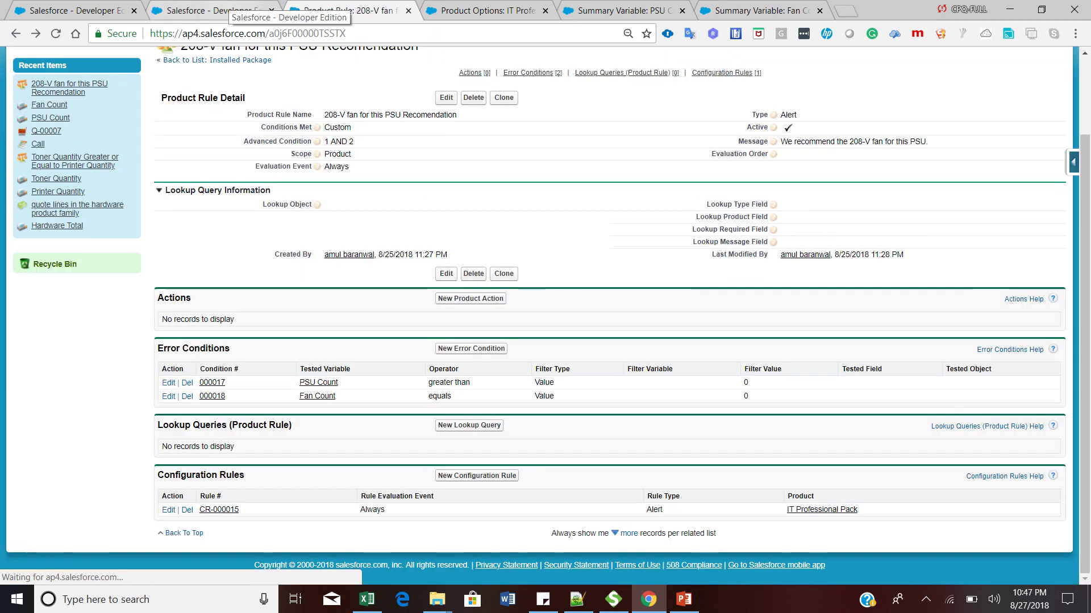
- Try to cancel the open quote's line edits and reload the quote page in its existing browser tab
click(228, 10)
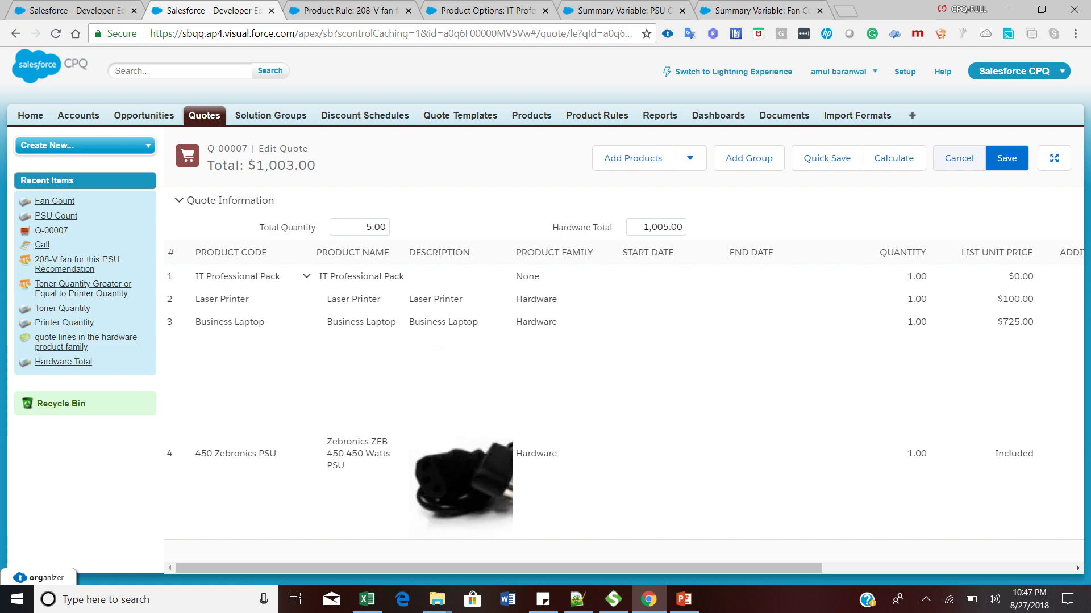
click(959, 158)
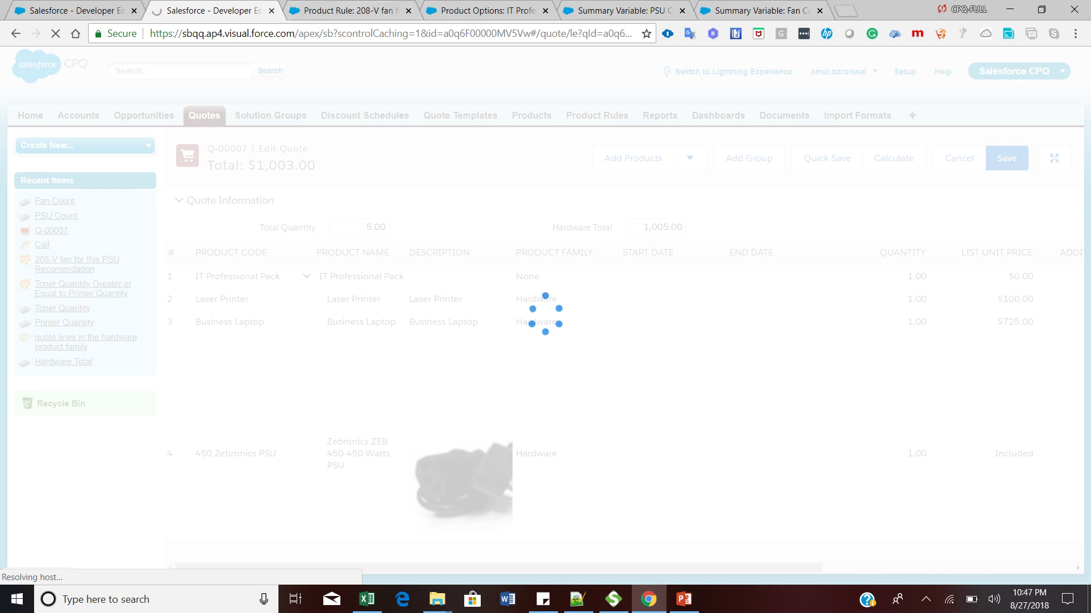
click(392, 33)
key(Return)
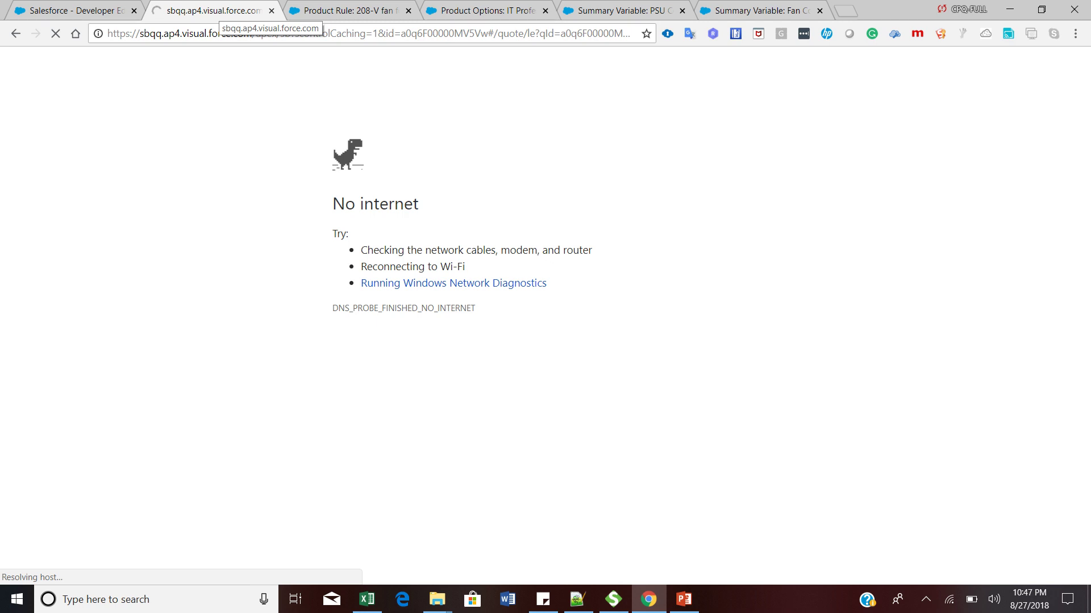
- Open the recently viewed quote in the product rule's tab and close the failed quote tab
click(341, 10)
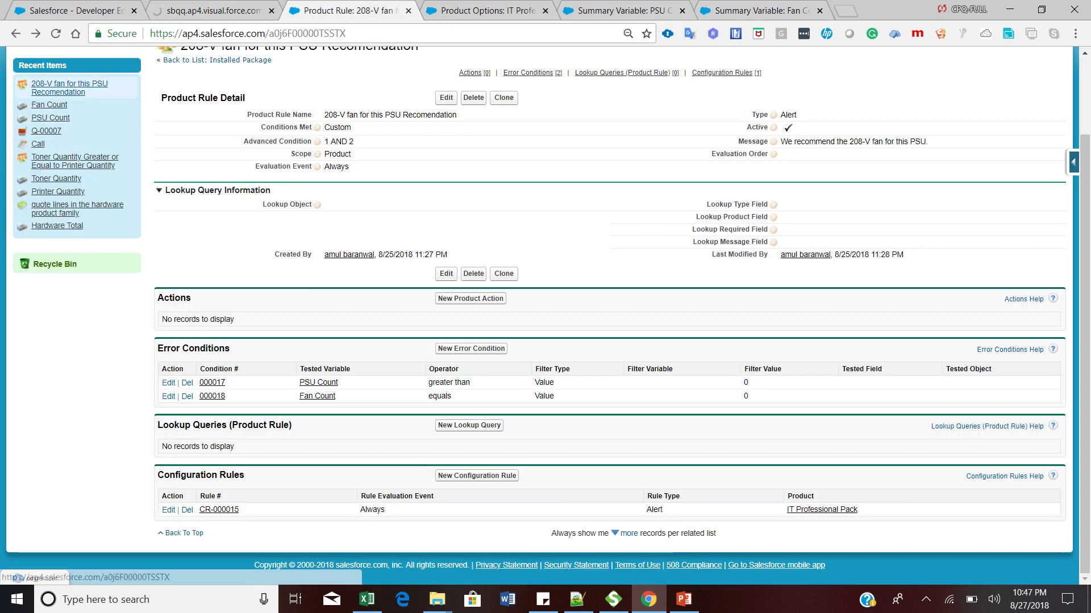
click(47, 130)
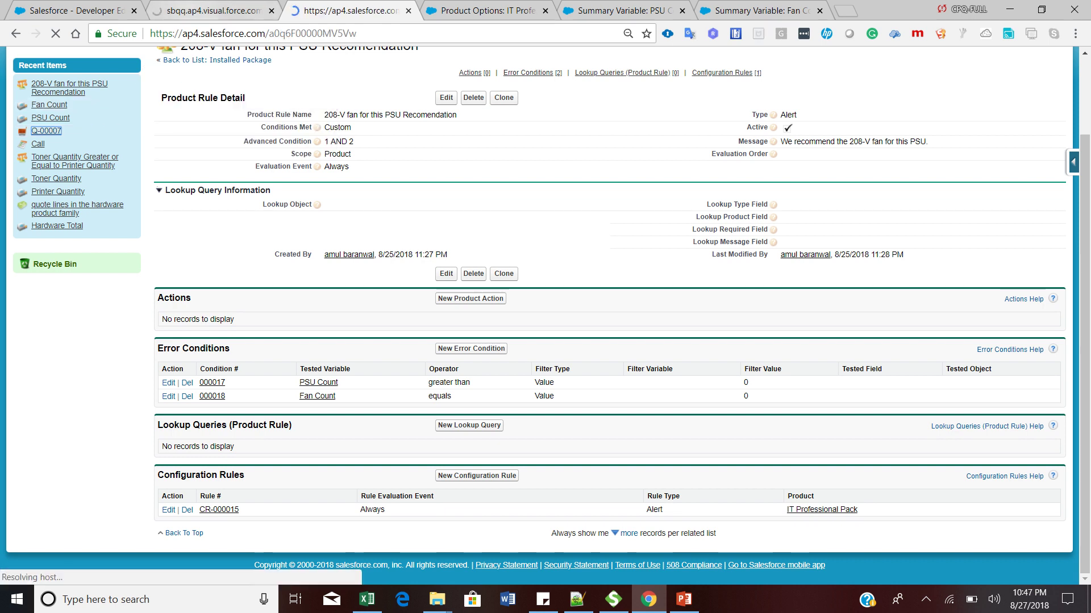
click(239, 10)
click(272, 10)
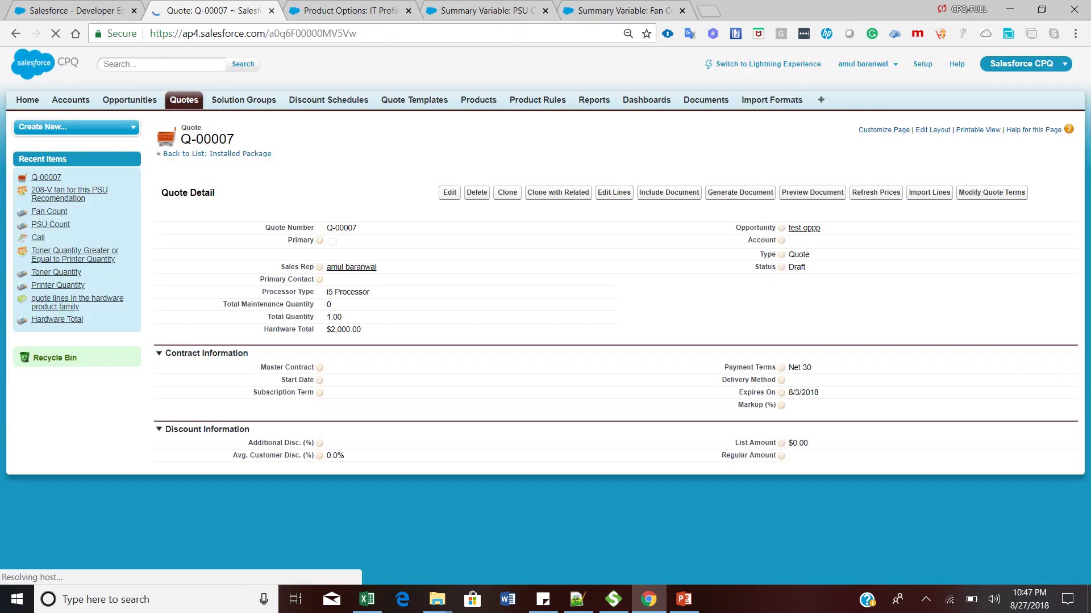
- Open the quote's line editor and start adding products, with the product filter closed
click(610, 193)
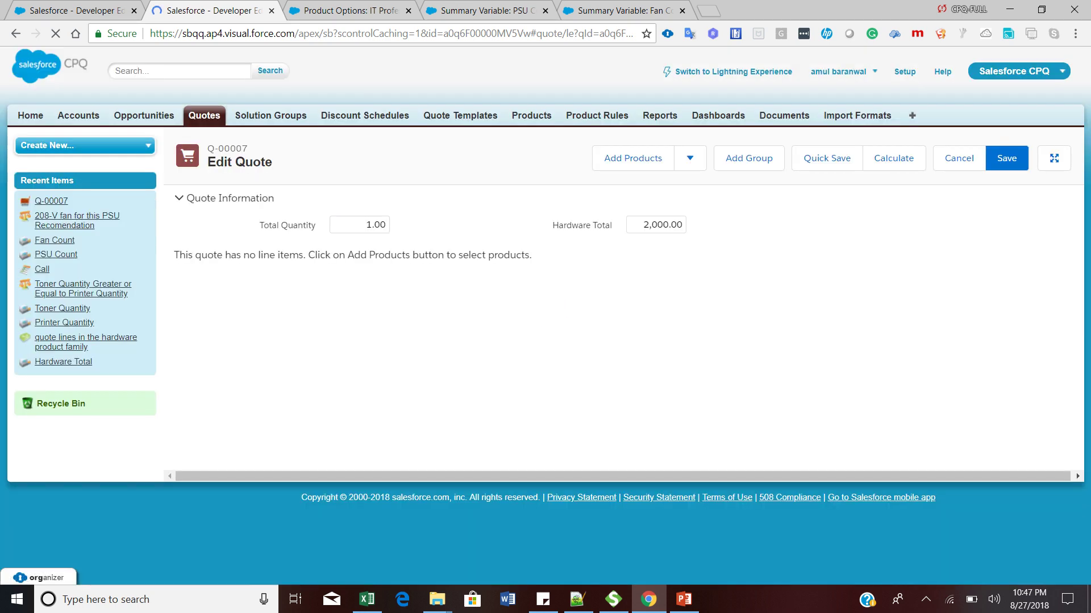
click(925, 599)
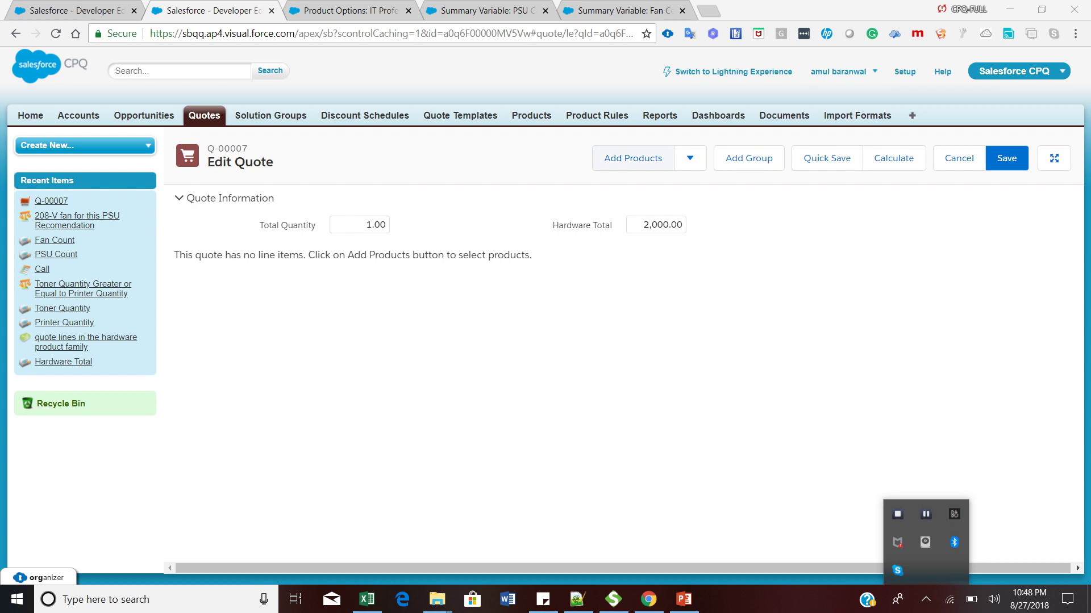
click(633, 158)
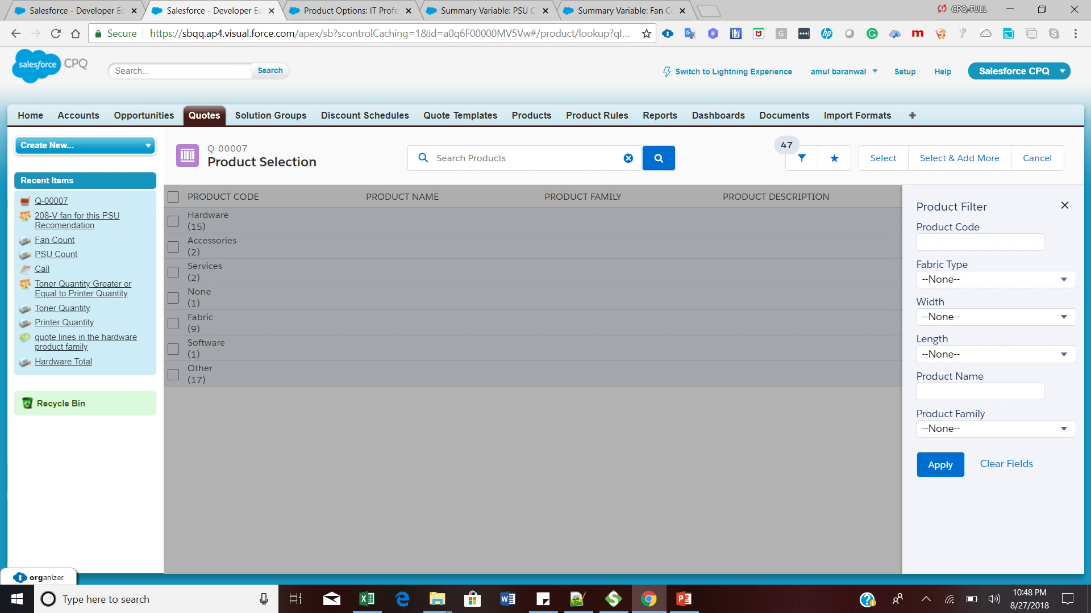
key(Escape)
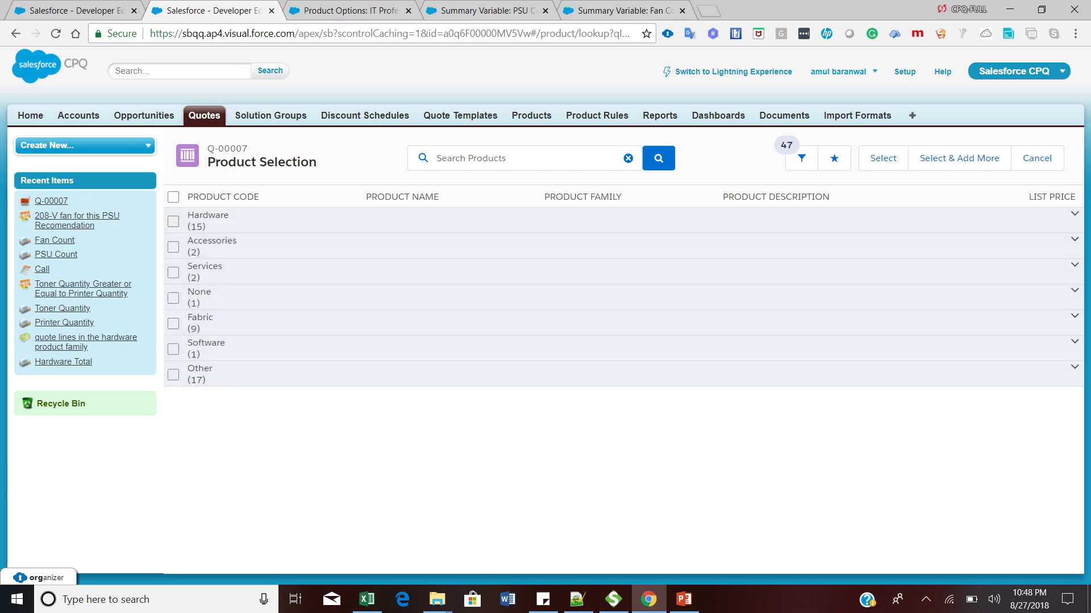
- Search the product selection for IT Professional Pack and select that bundle for configuration on the quote
click(471, 158)
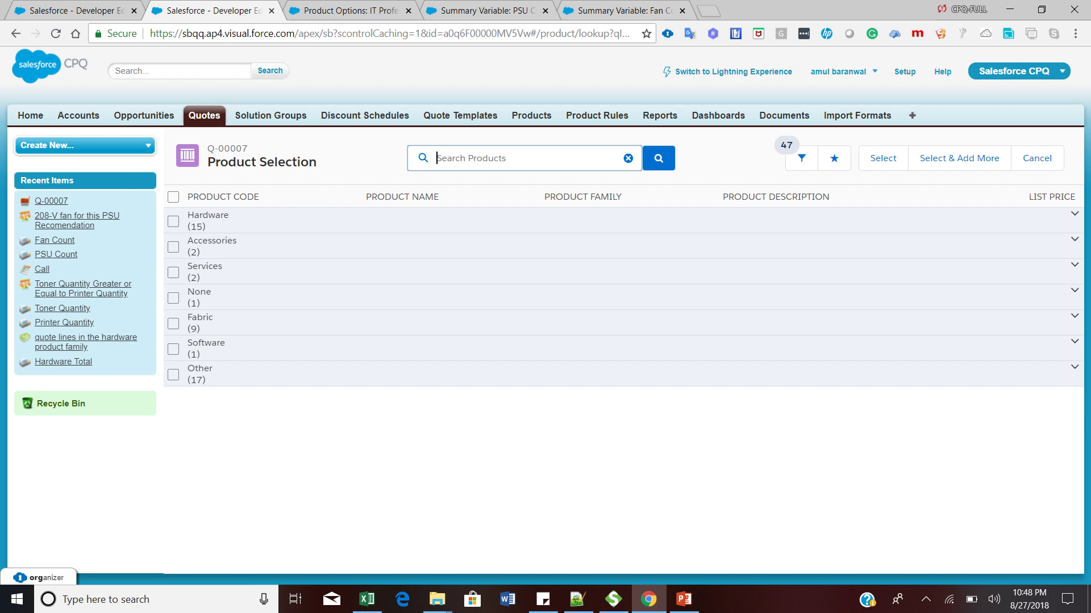
text(IT profe)
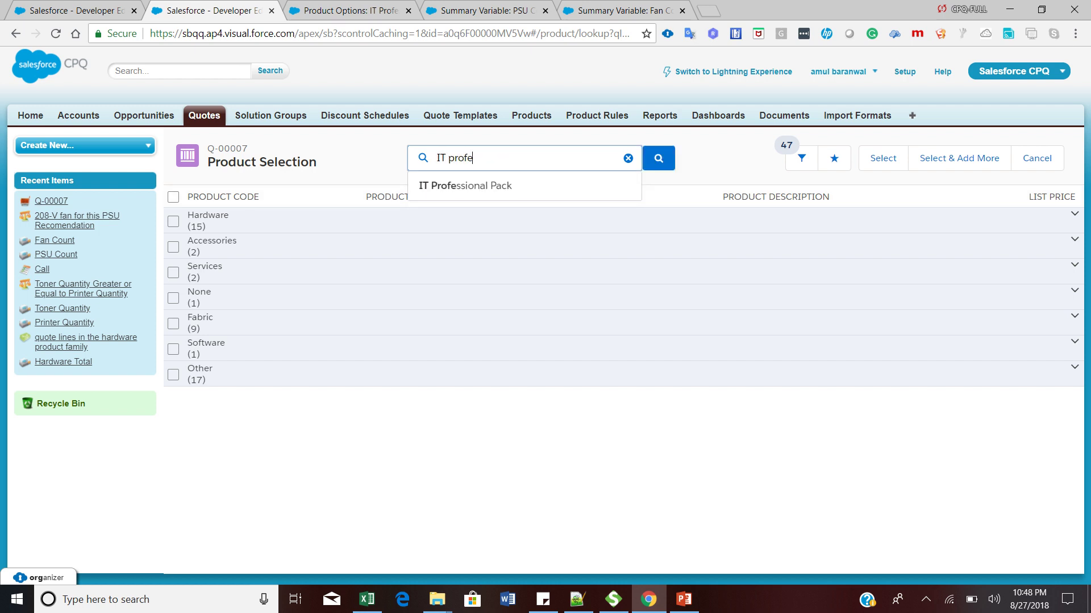
key(Return)
click(472, 158)
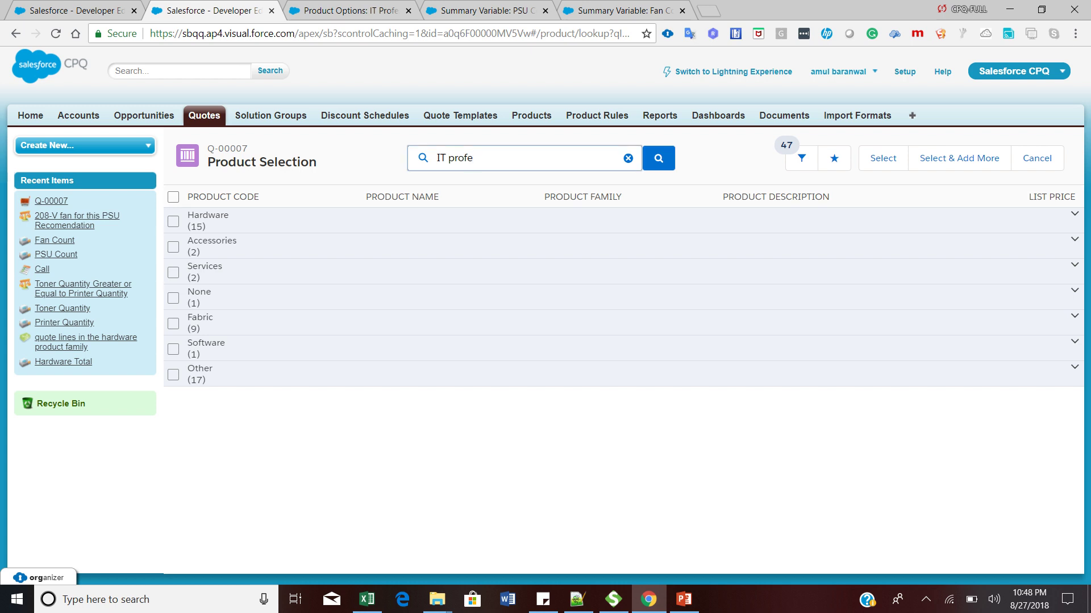
text(s)
key(BackSpace)
text(es)
key(Down)
key(Return)
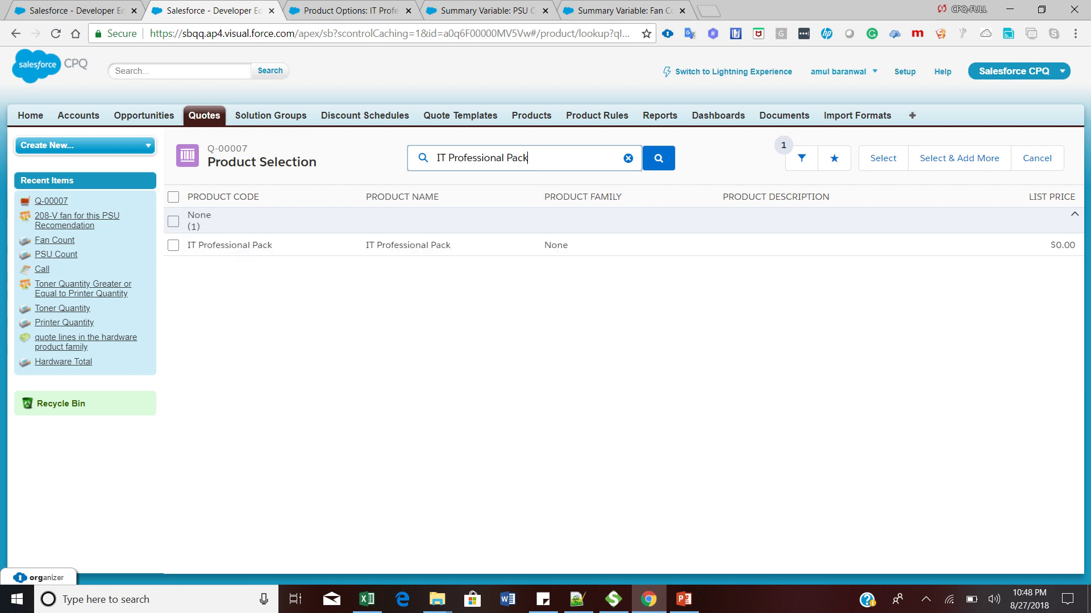
click(173, 245)
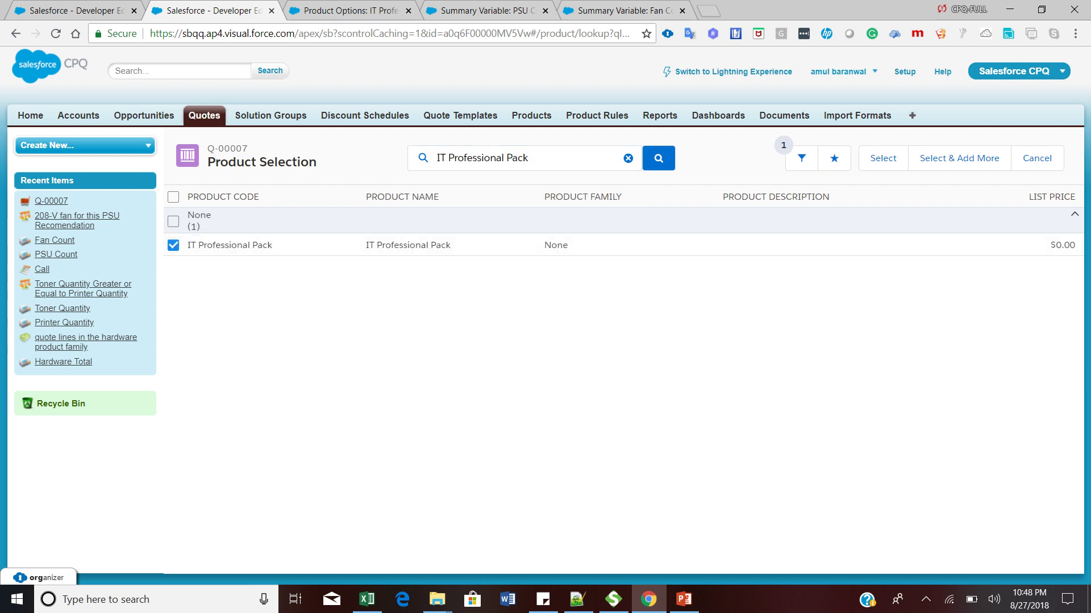
click(883, 158)
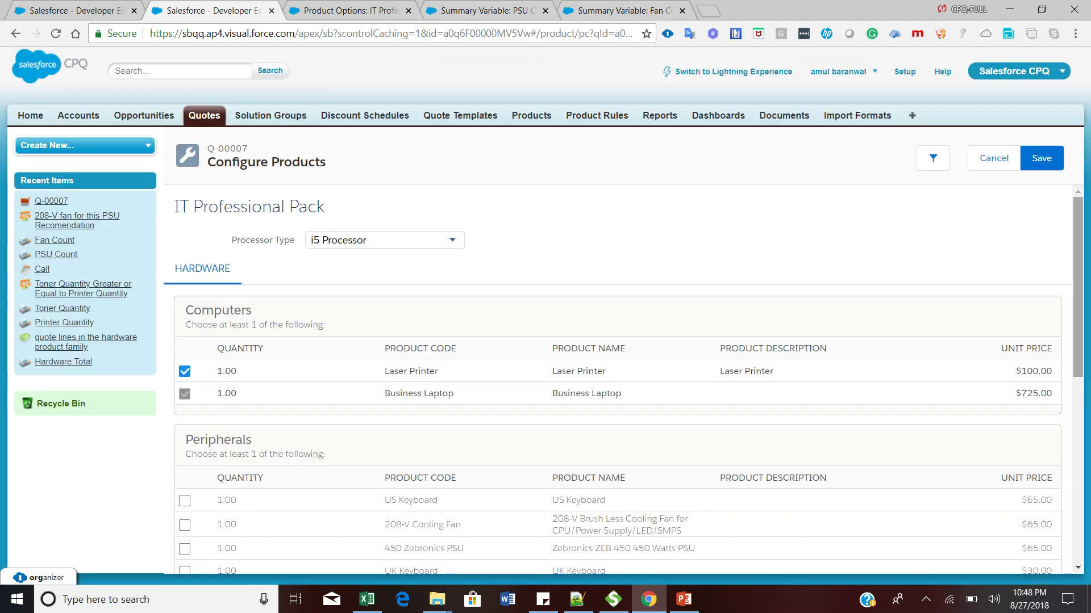
- Include the Zebronics ZEB 450 Watts PSU without the 208-V fan and save the bundle configuration
scroll(618, 375, down, 2)
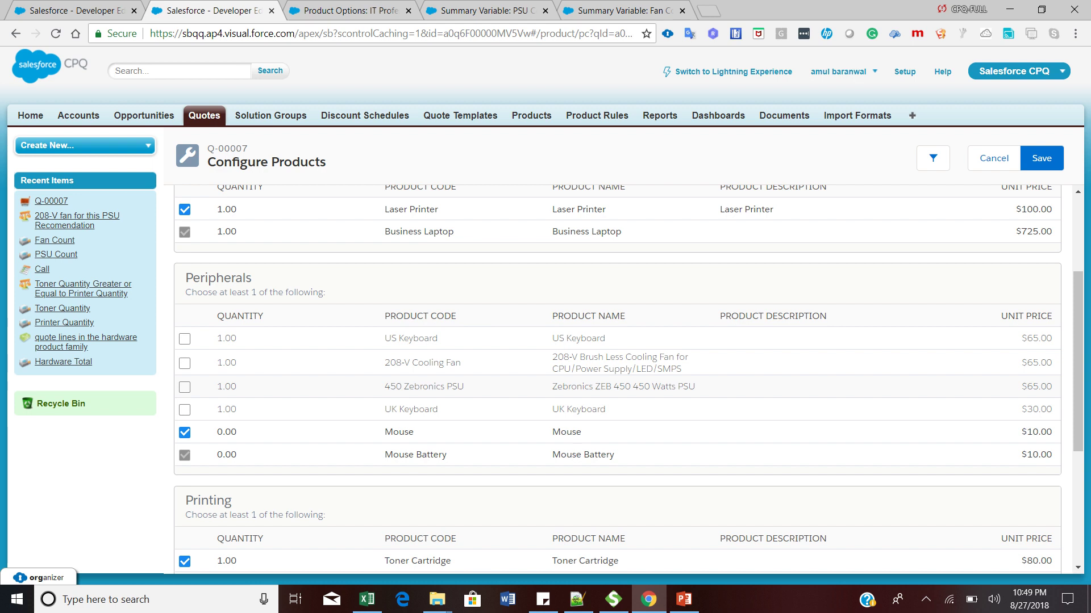
click(185, 387)
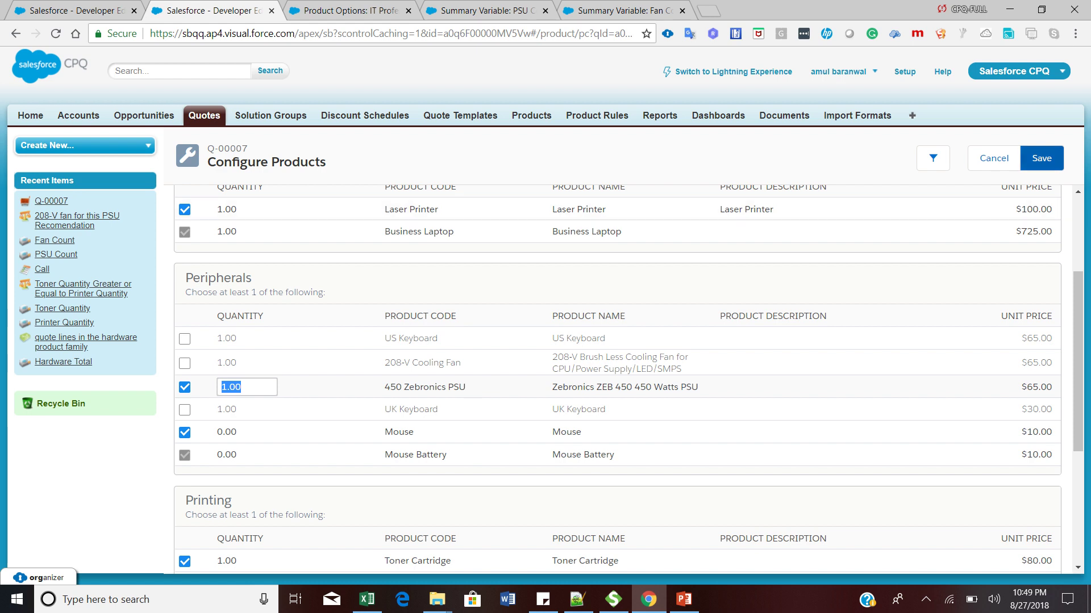
click(1042, 158)
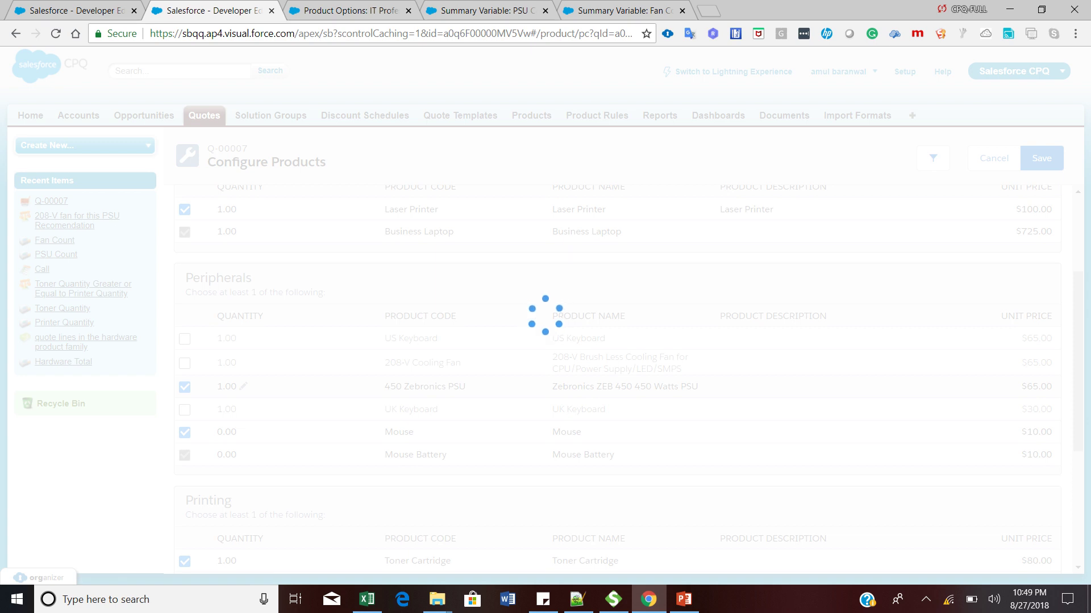
- Switch to the Product Rule -Alert presentation in PowerPoint and show the Example slide with the alert message
mouse_move(683, 599)
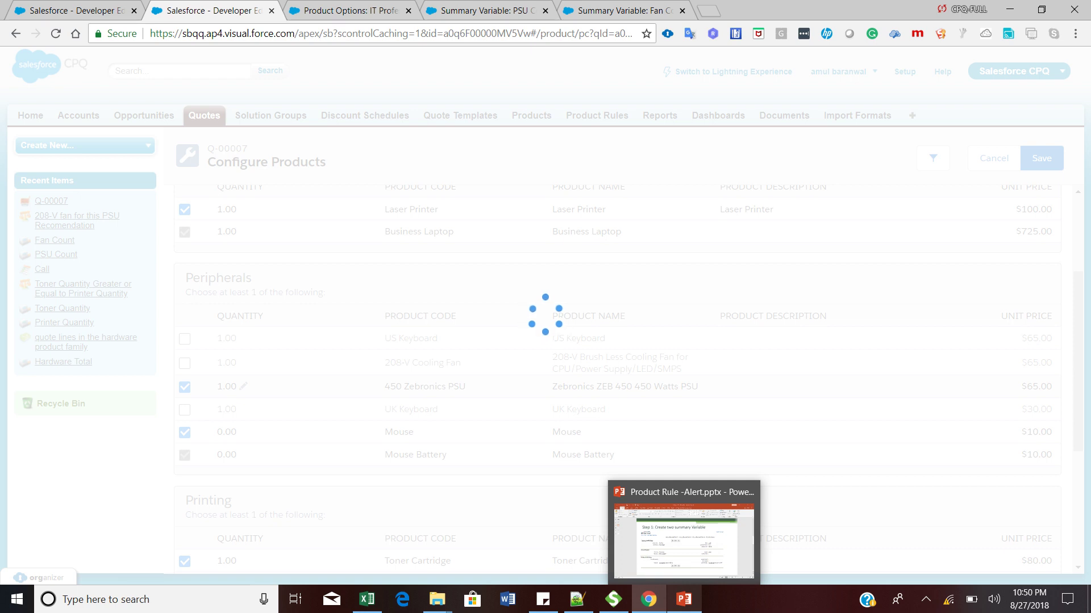
click(683, 540)
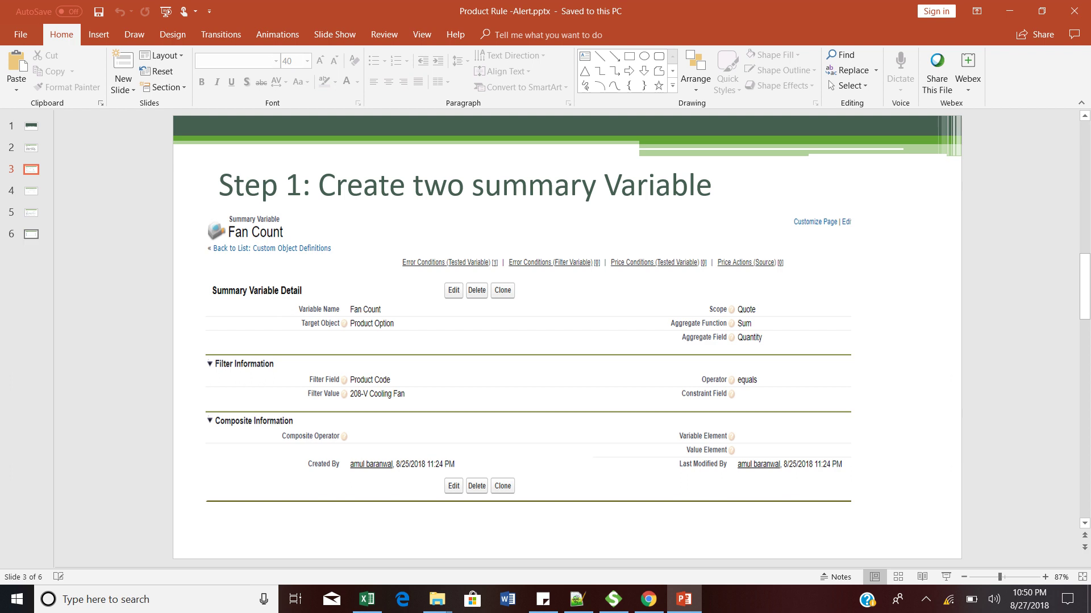
click(32, 234)
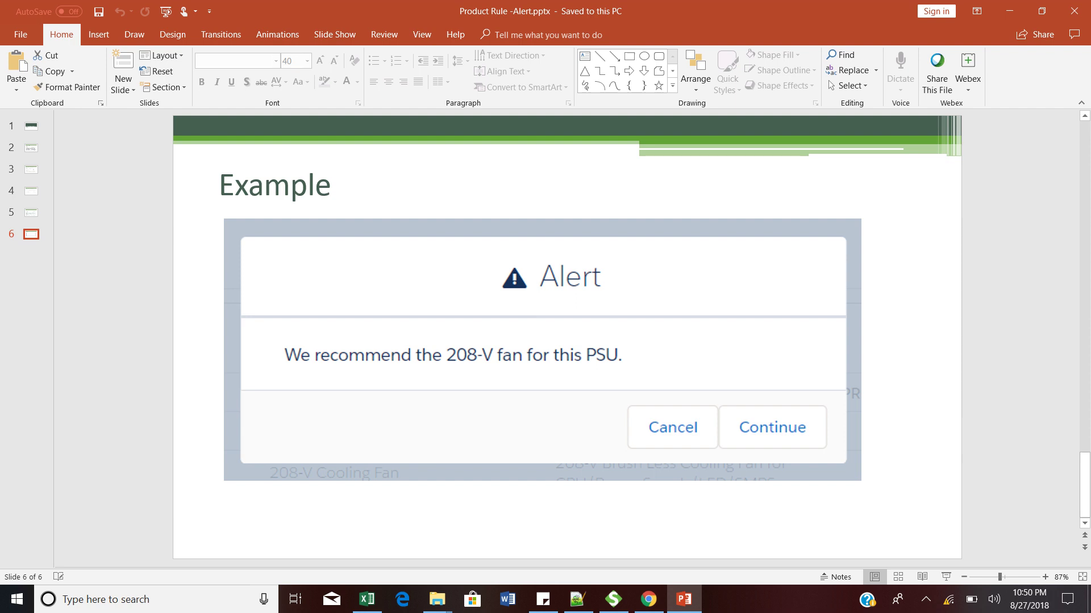
- Check the pending configuration save in the browser, and return to the alert example slide in PowerPoint
key(alt+Tab)
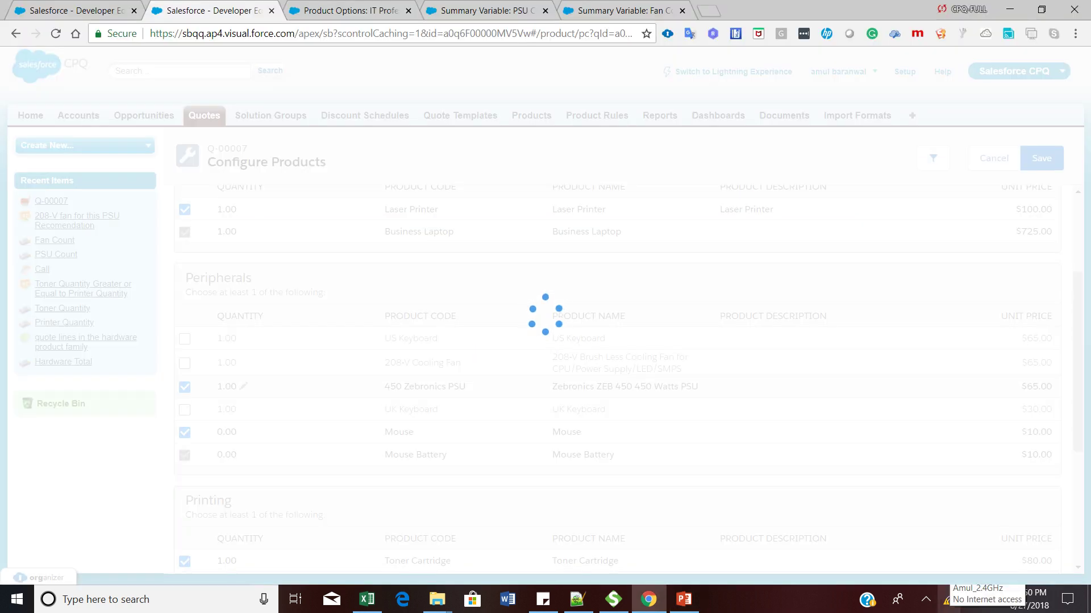
click(926, 599)
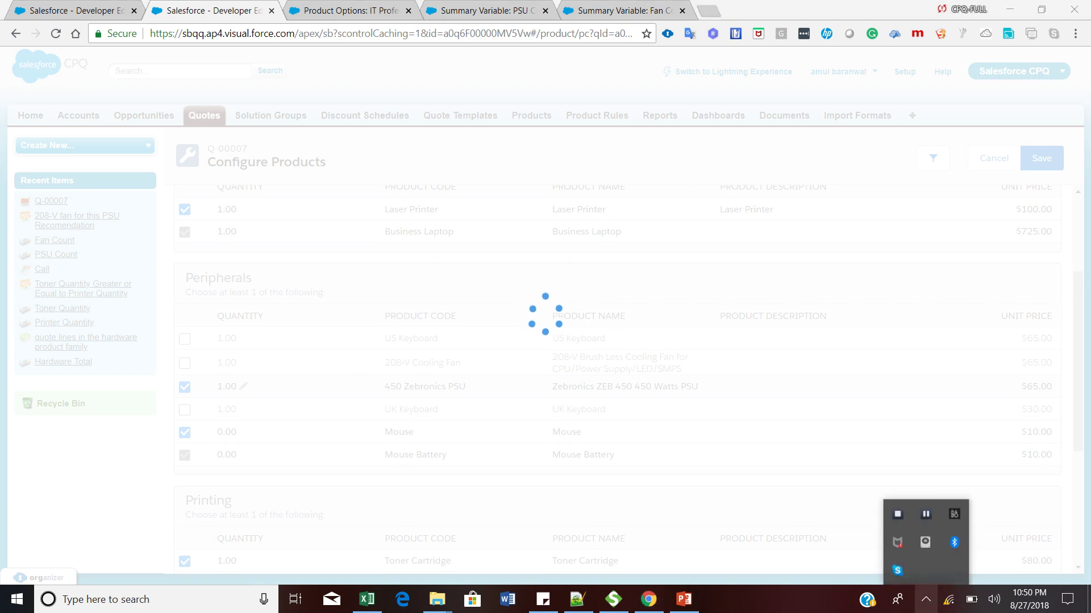
click(684, 599)
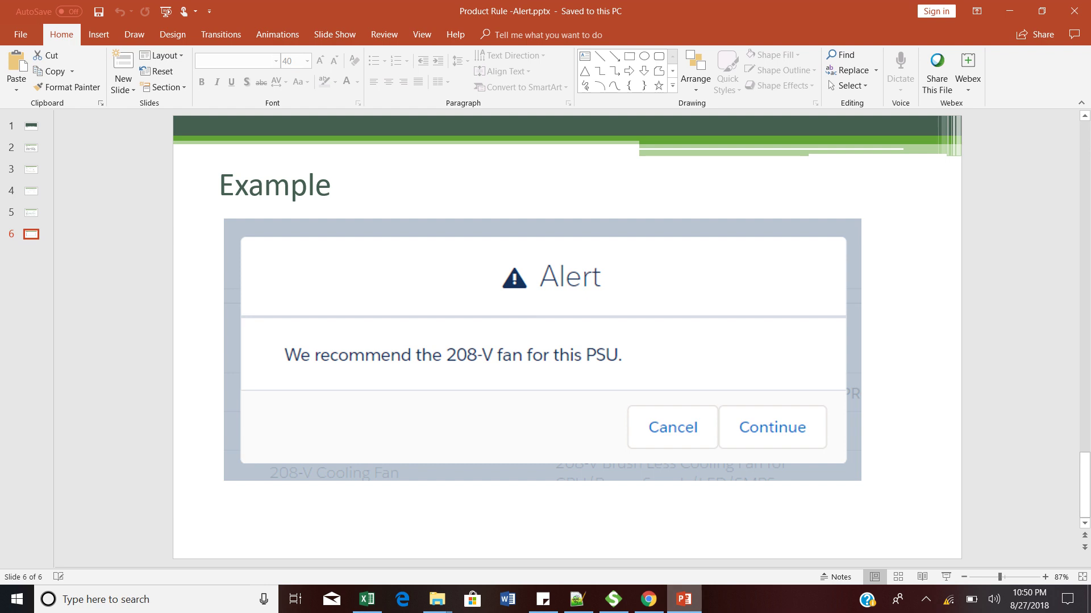
click(925, 599)
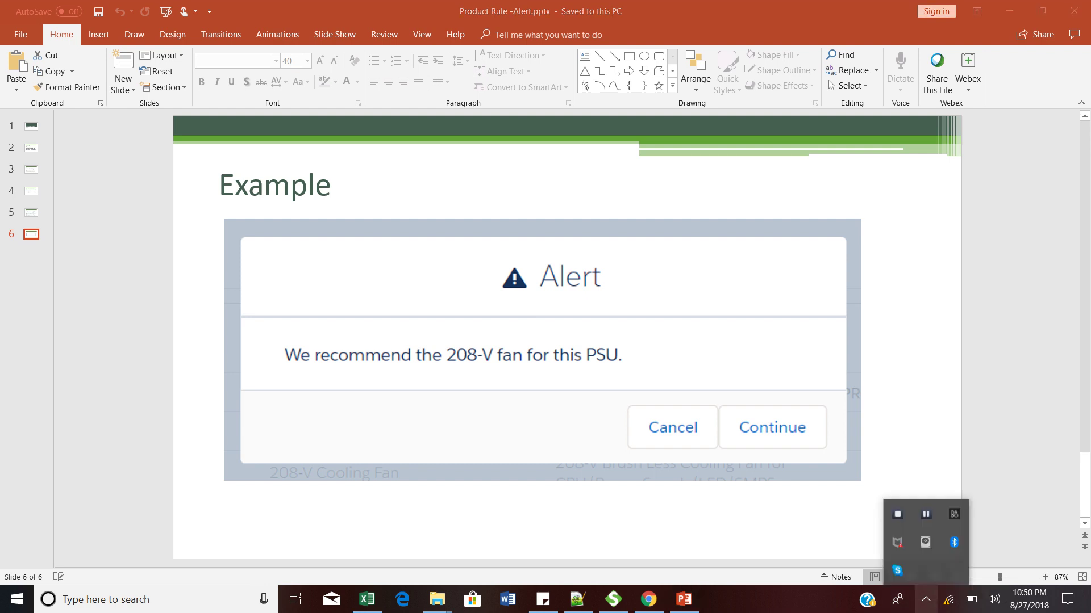